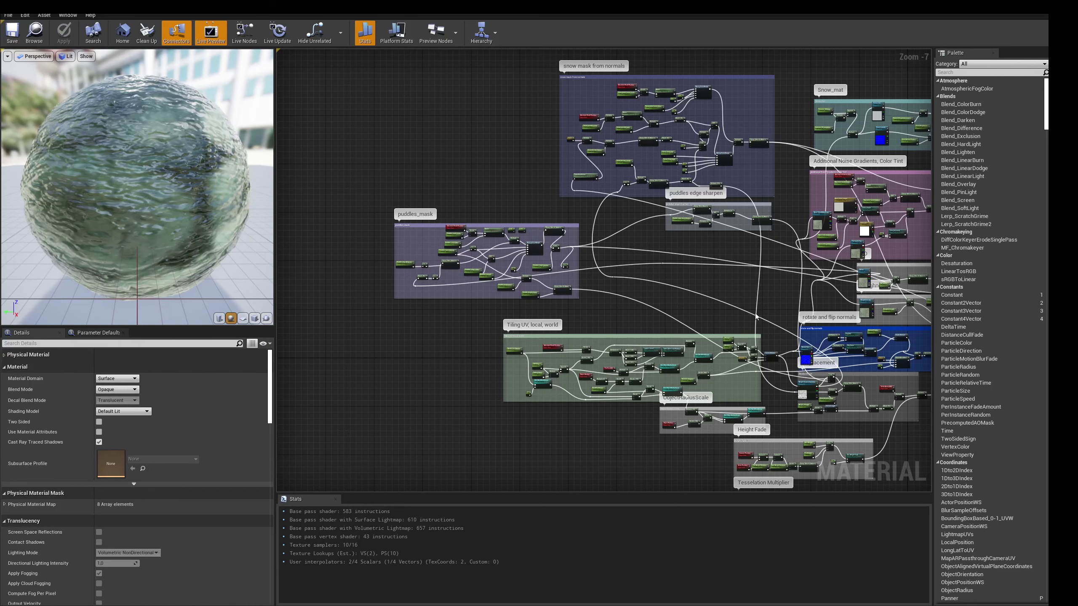
Select the second rock wall and open its material instance MI_rock_masonry12_Inst
right_click_drag(756, 317, 675, 283)
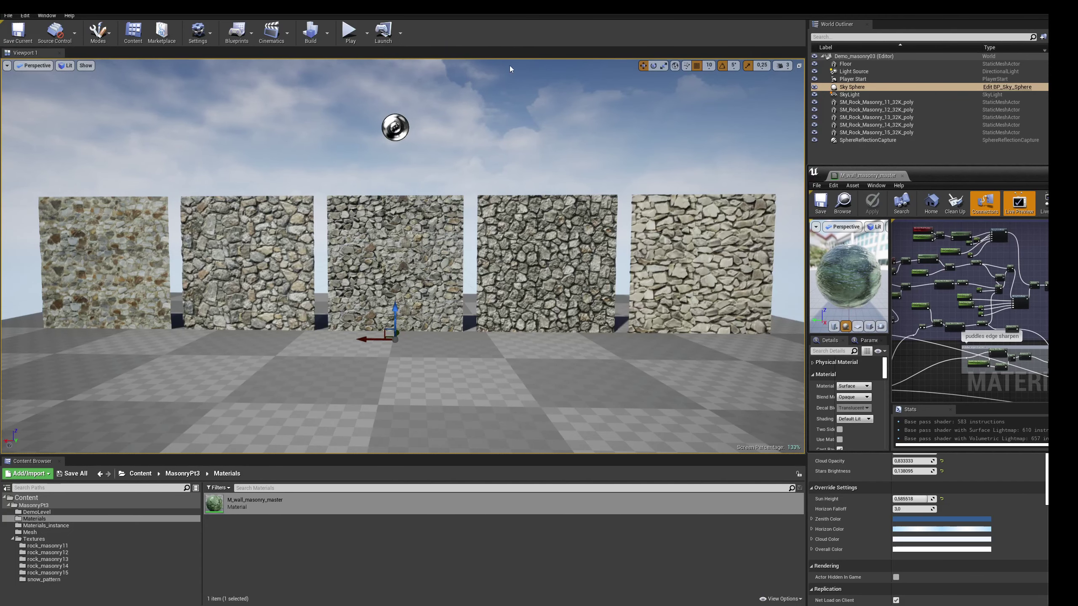
left_click(238, 256)
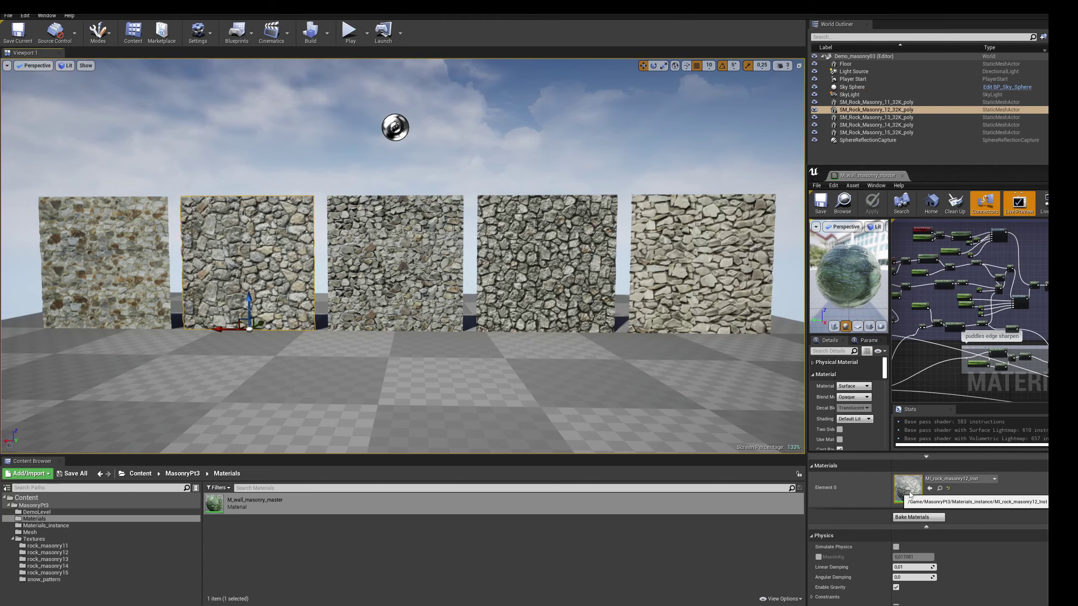
double_click(908, 489)
Frame the wall, keep Tessellation Resolution at 4,0 and set AO_darken to 0,4
key("f")
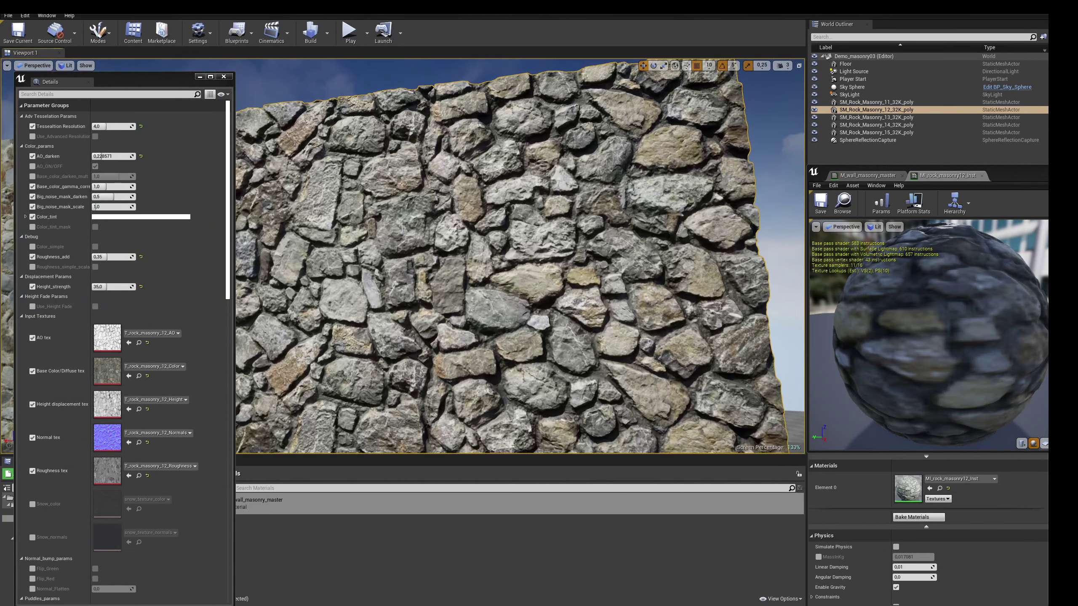
left_click_drag(370, 252, 371, 252, "alt")
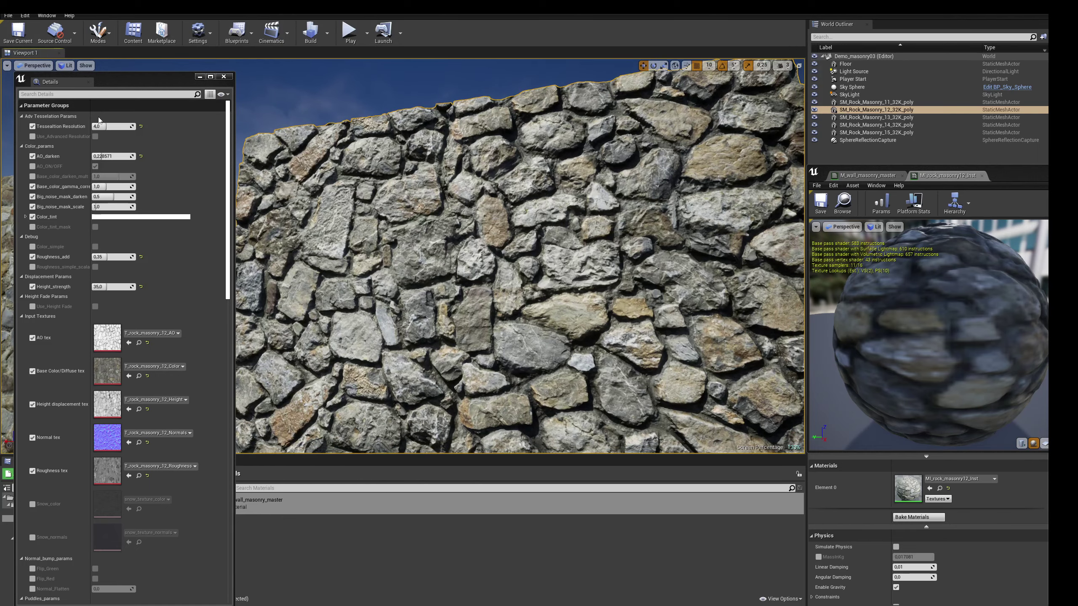
left_click_drag(102, 126, 109, 126)
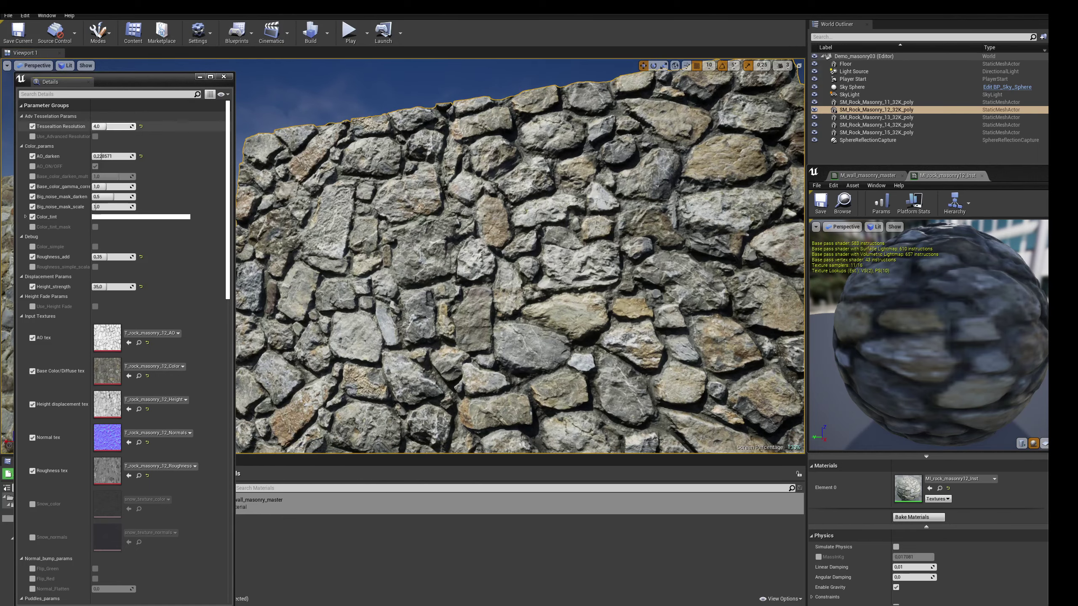
left_click(108, 126)
key("Return")
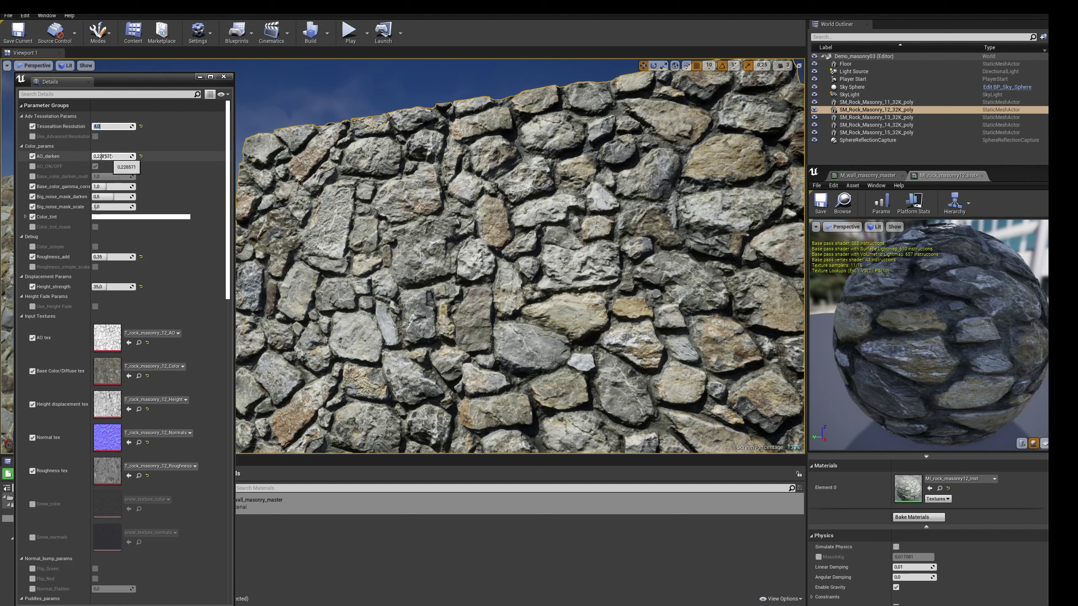
left_click_drag(112, 157, 94, 156)
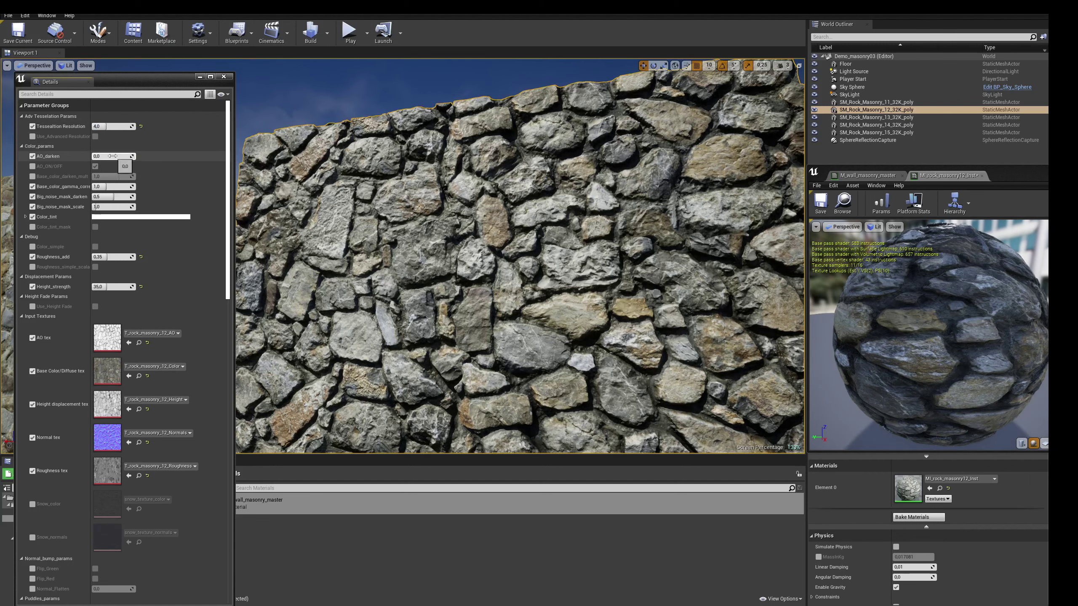
left_click(112, 156)
type("0,4")
key("Return")
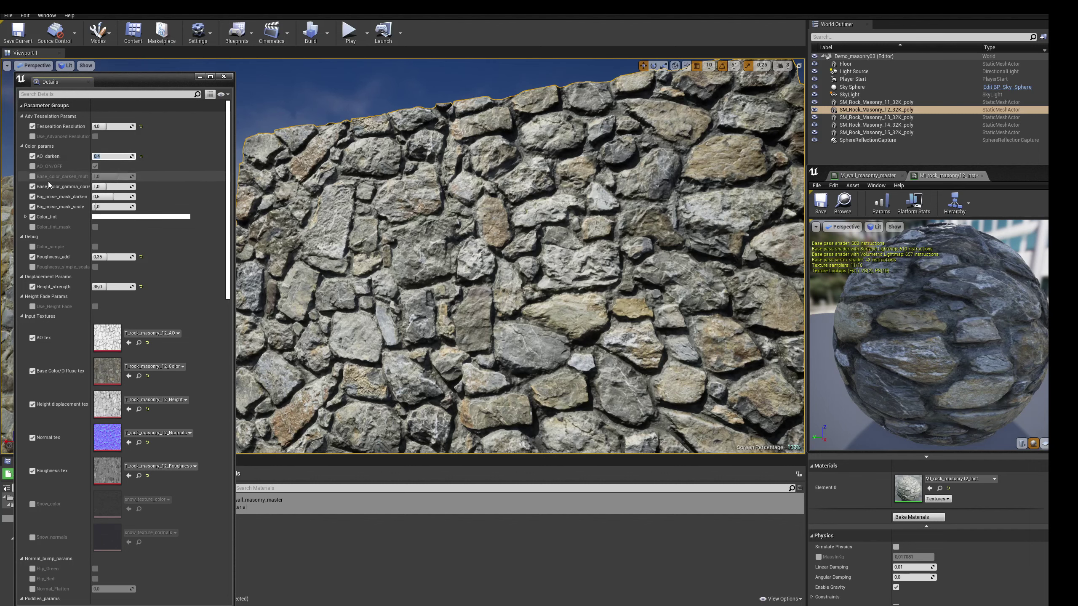
Enable Base_color_darken_mult, try 0,2 and 1,5, then leave it at 1,0
left_click(33, 176)
left_click(113, 176)
type("0,2")
key("Return")
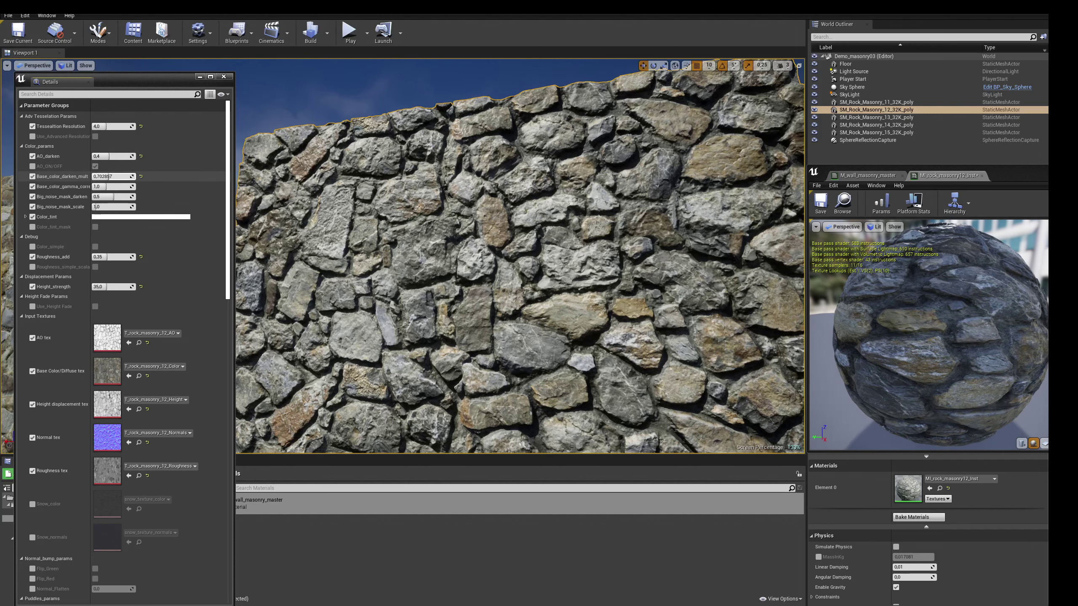
left_click_drag(97, 176, 97, 175)
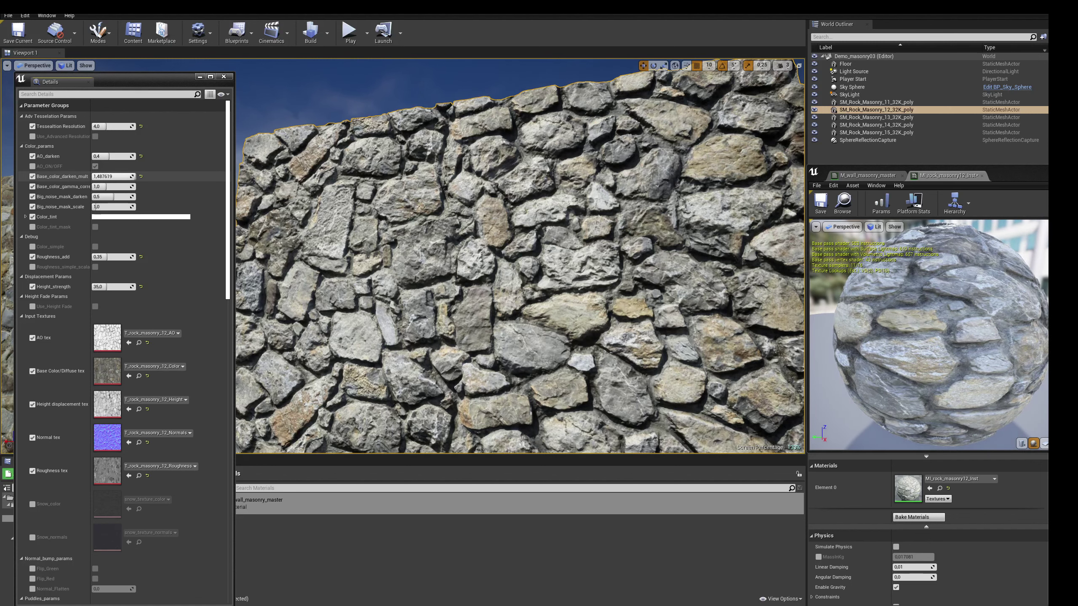
type("1")
key("Return")
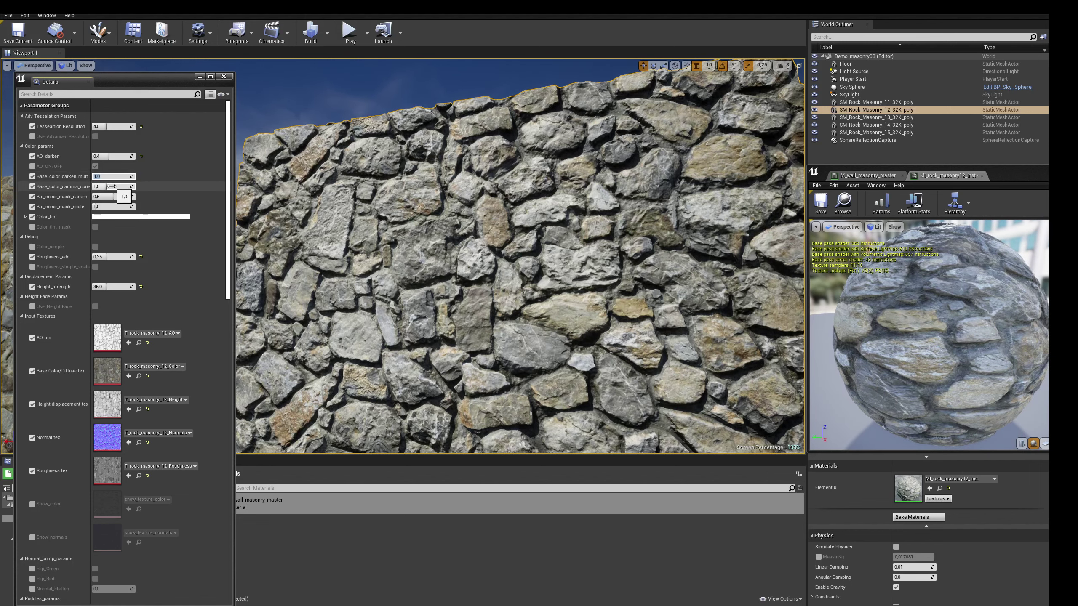
Try Base_color_gamma_corre 1,2 and Big_noise_mask_darken 0,22, then restore 1,0 and 0,5
left_click_drag(107, 186, 115, 187)
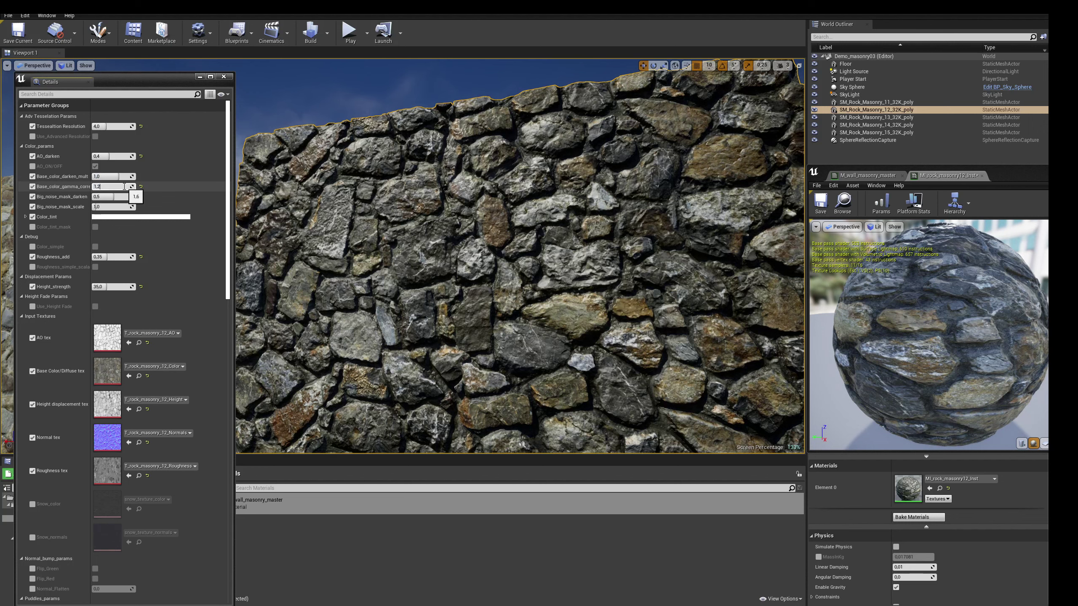
key("Return")
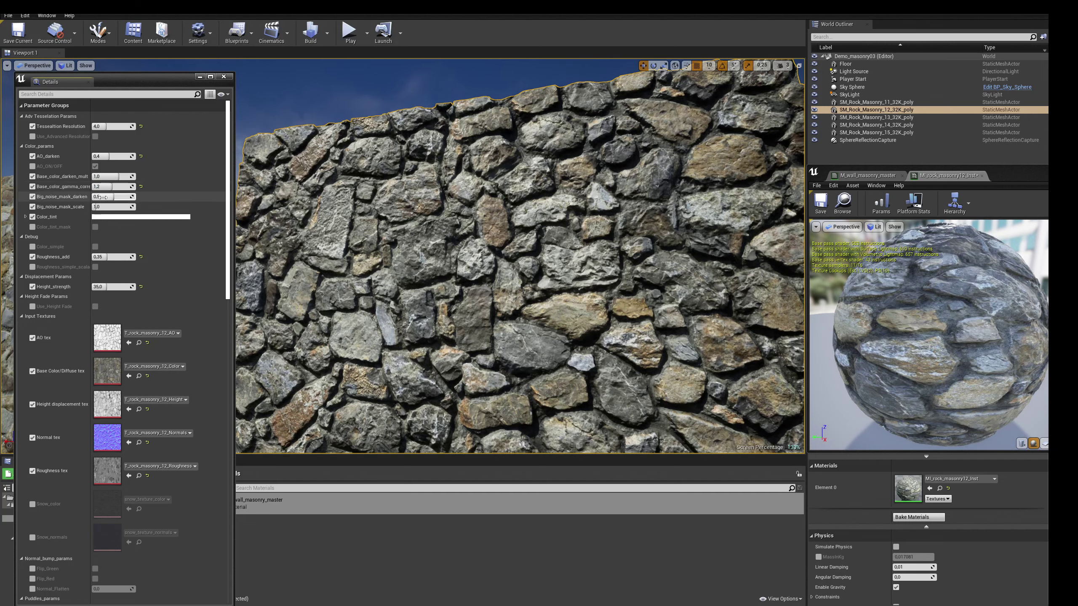
left_click_drag(104, 197, 97, 197)
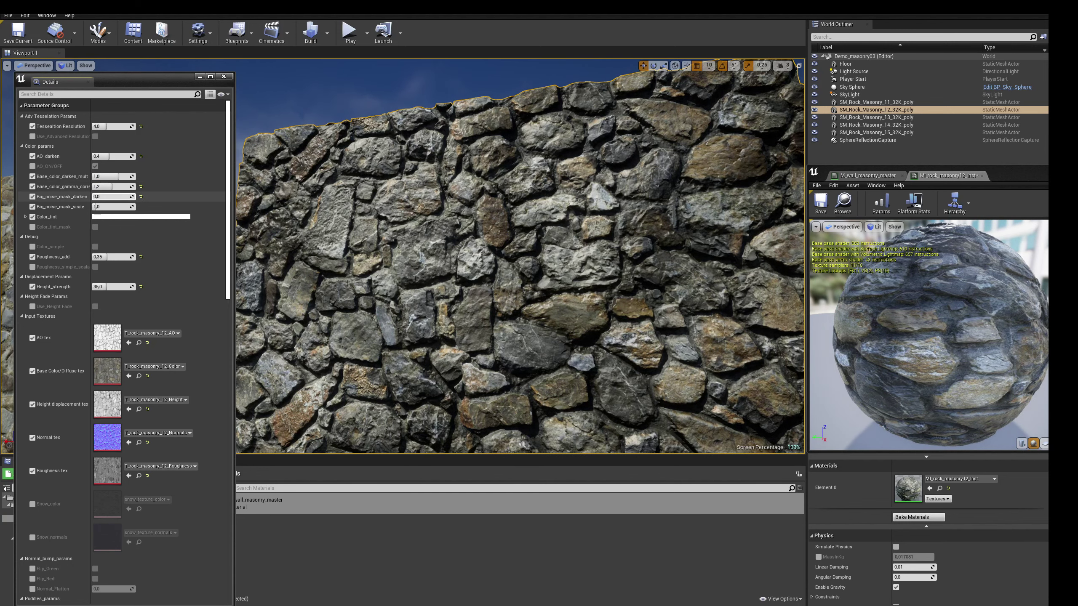
left_click(116, 188)
key("Return")
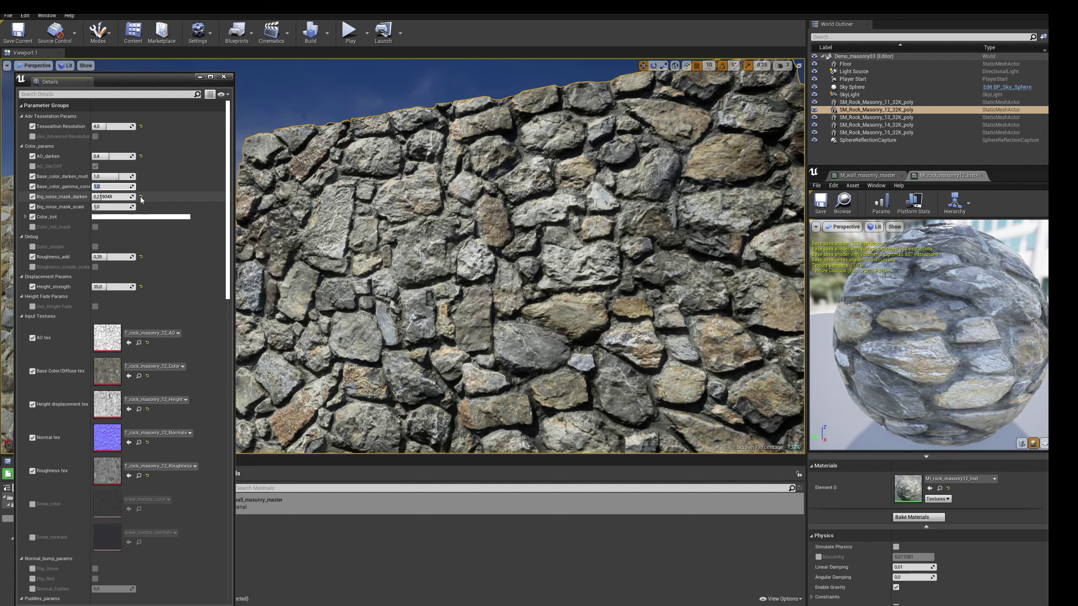
left_click(141, 197)
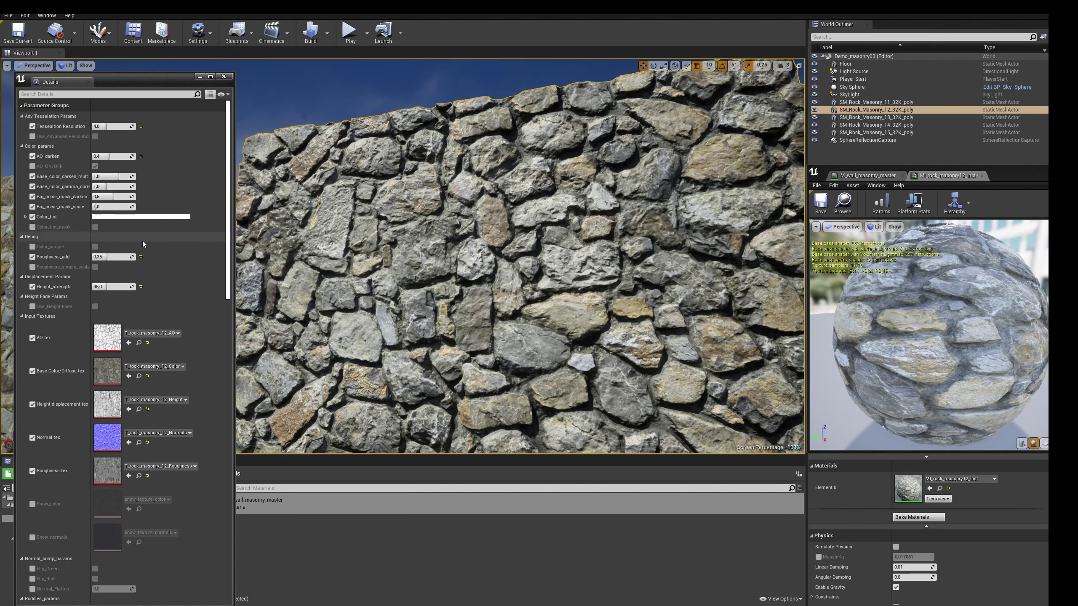
Set Roughness_add to 0,25
scroll(137, 238, "down", 2)
scroll(137, 238, "down", 1)
left_click_drag(120, 203, 118, 204)
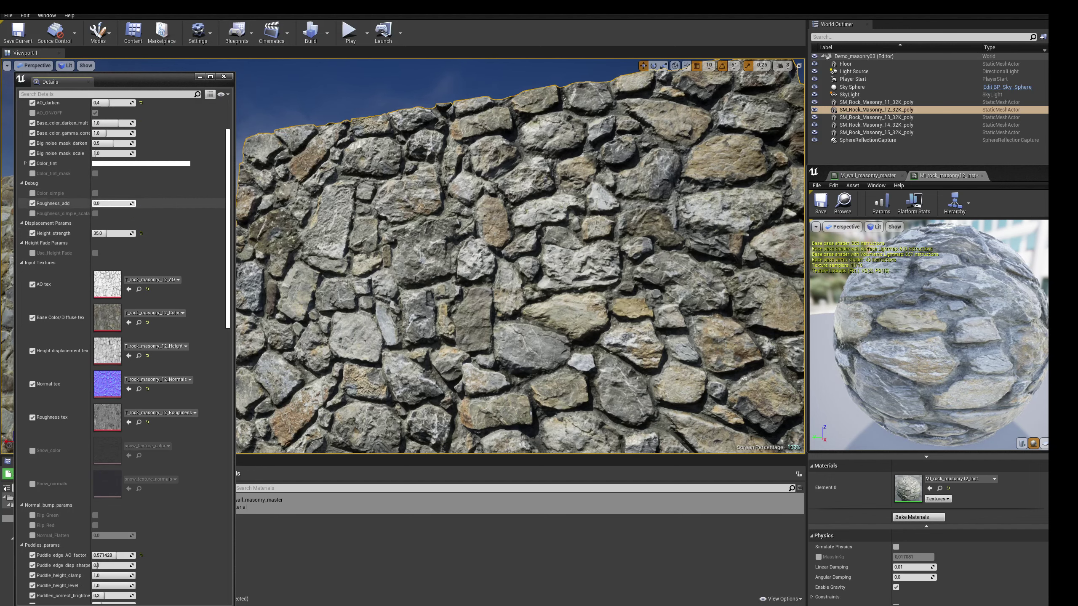
left_click(118, 204)
type("0,25")
key("Return")
Set Height_strength to 33,0
mouse_move(113, 233)
left_mouse_down()
mouse_move(97, 234)
mouse_move(127, 234)
left_mouse_up()
left_click(105, 234)
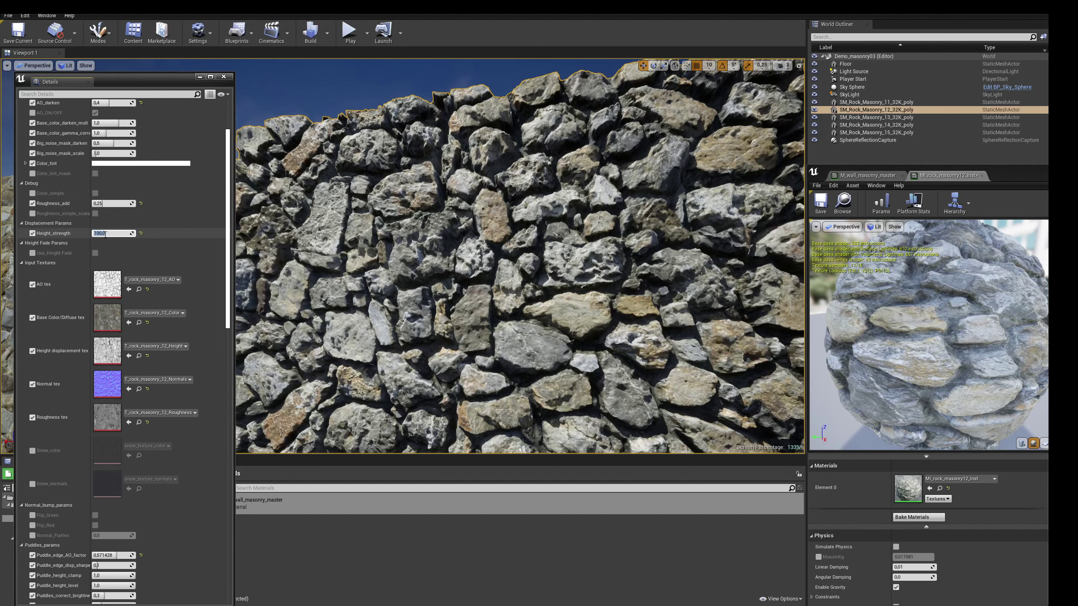
type("3")
key("Return")
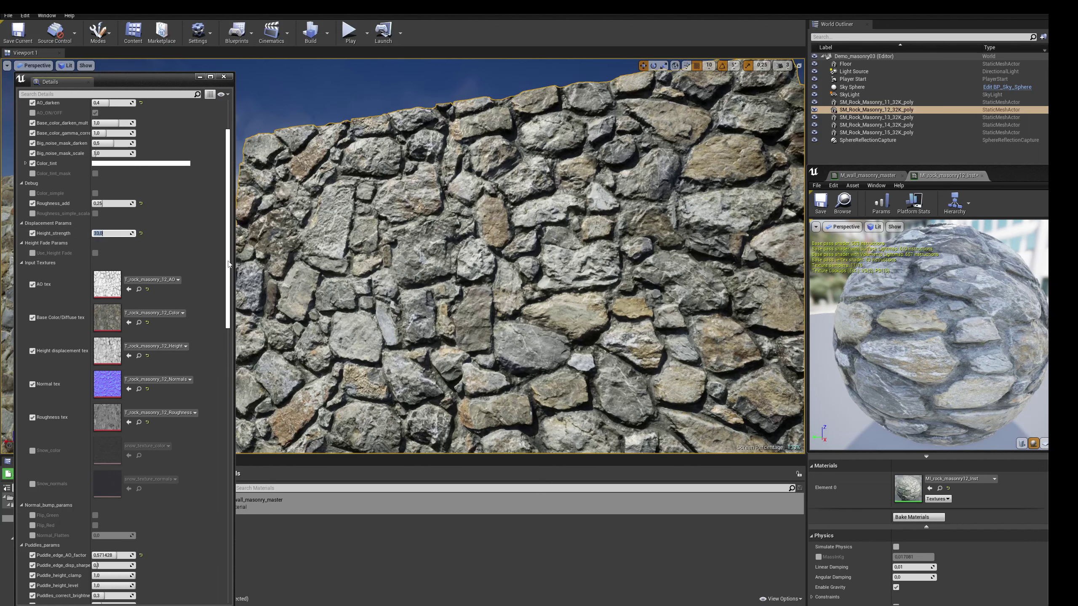
Check the Base Color/Diffuse texture without changing it, then collapse Input Textures
left_click_drag(227, 265, 227, 283)
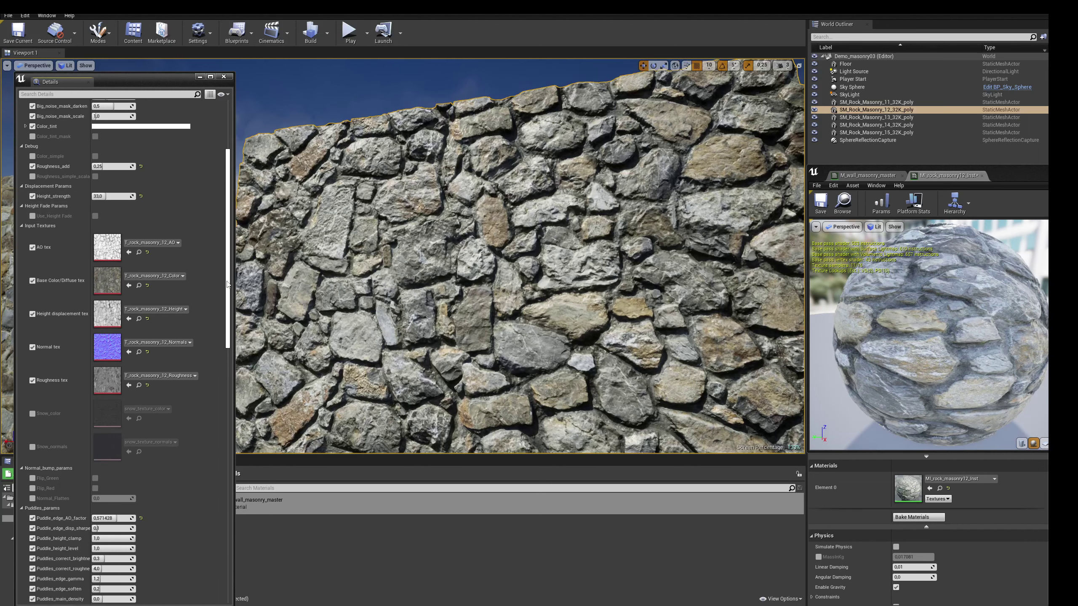
left_click(146, 276)
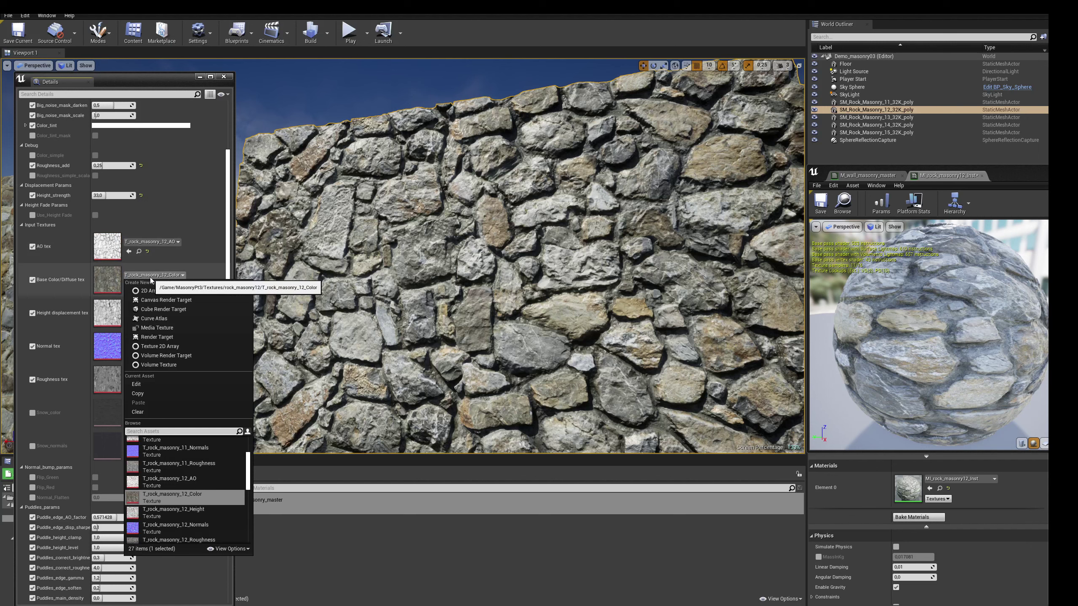
left_click(20, 226)
left_click(20, 225)
left_click_drag(229, 245, 229, 336)
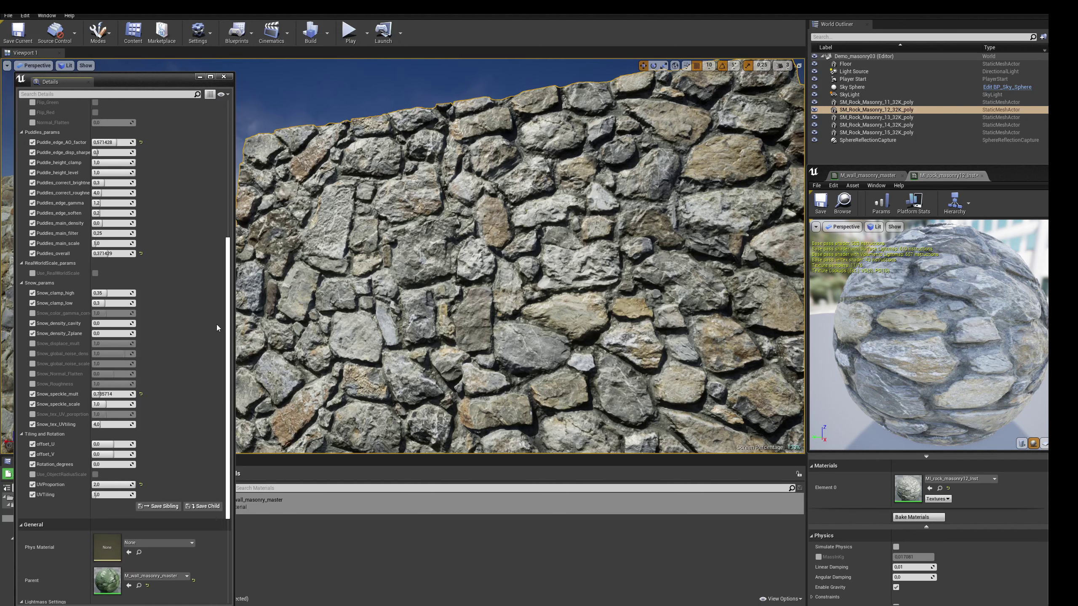
Try Rotation_degrees 90,0 and UVProportion about 0,53, then reset both to defaults
right_click_drag(508, 255, 424, 255)
left_click(109, 465)
type("90")
key("Return")
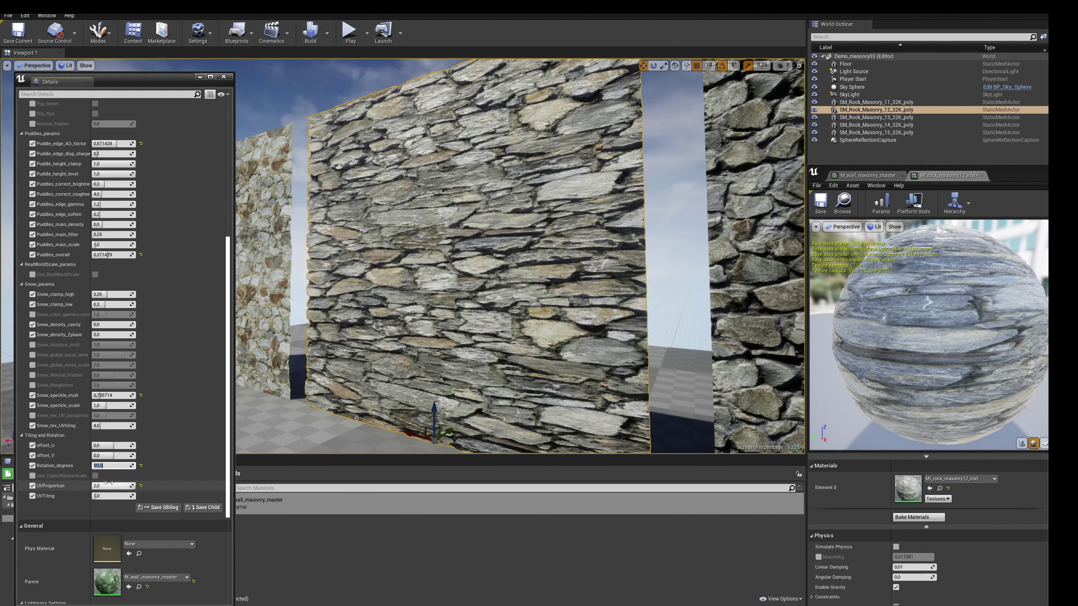
left_click_drag(123, 486, 102, 486)
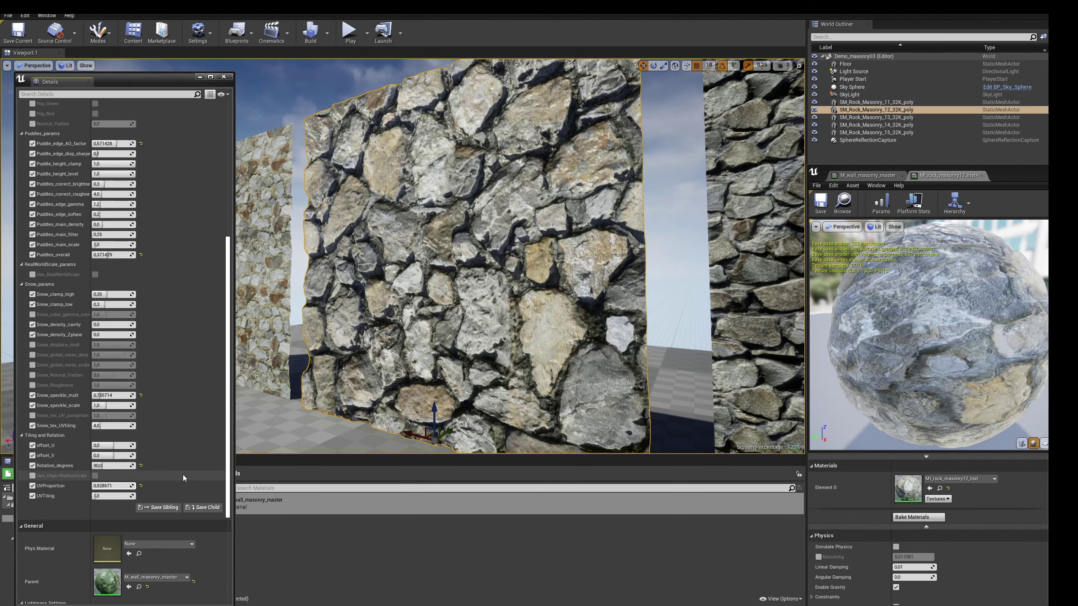
left_click(141, 465)
left_click(142, 485)
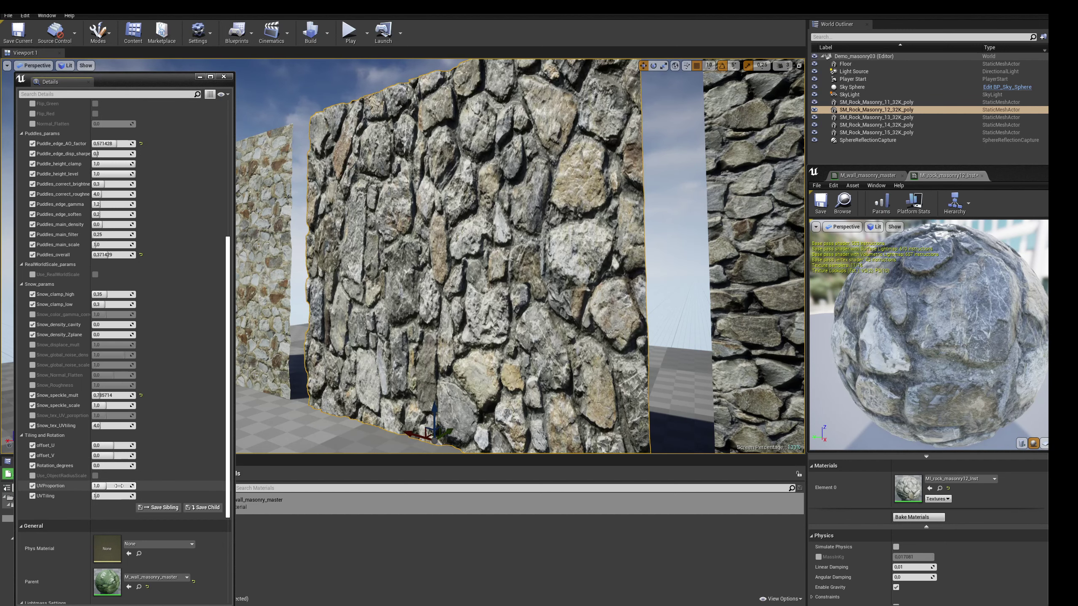
Set UVProportion to 2,0 and turn on Use_ObjectRadiusScale
left_click(123, 485)
type("2")
key("Return")
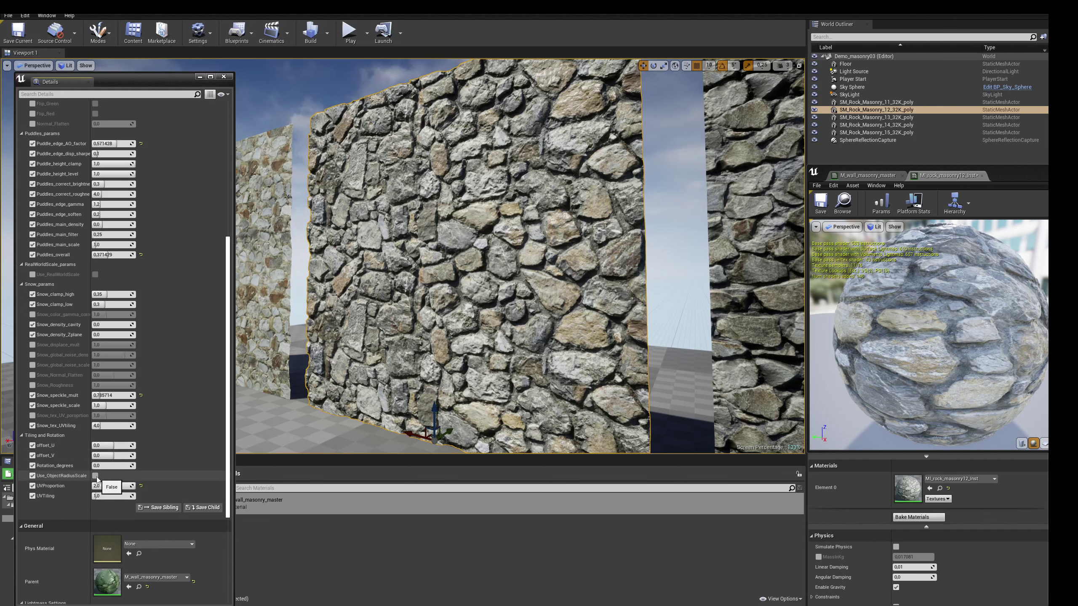
left_click(96, 476)
Test-scale the wall with the scale gizmo, then switch Use_ObjectRadiusScale off for larger stones
right_click_drag(467, 336, 465, 337)
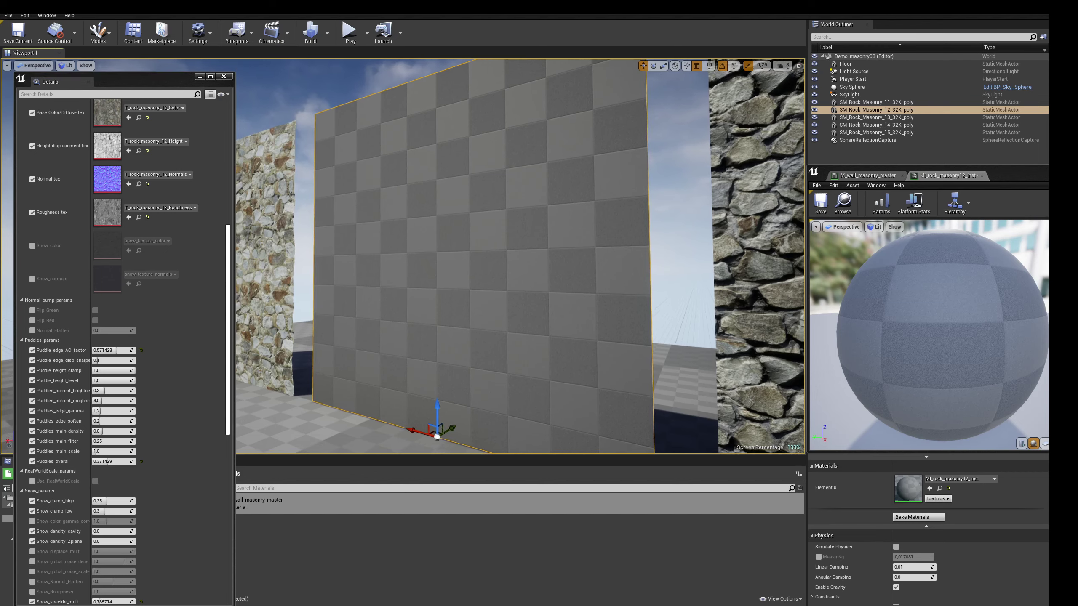
key("r")
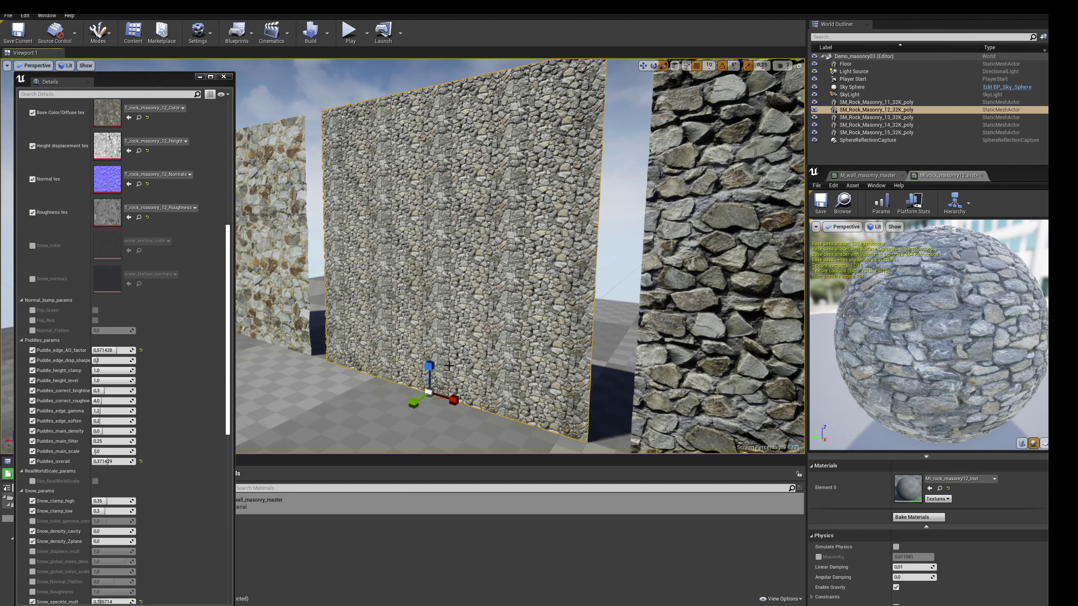
scroll(229, 384, "down", 6)
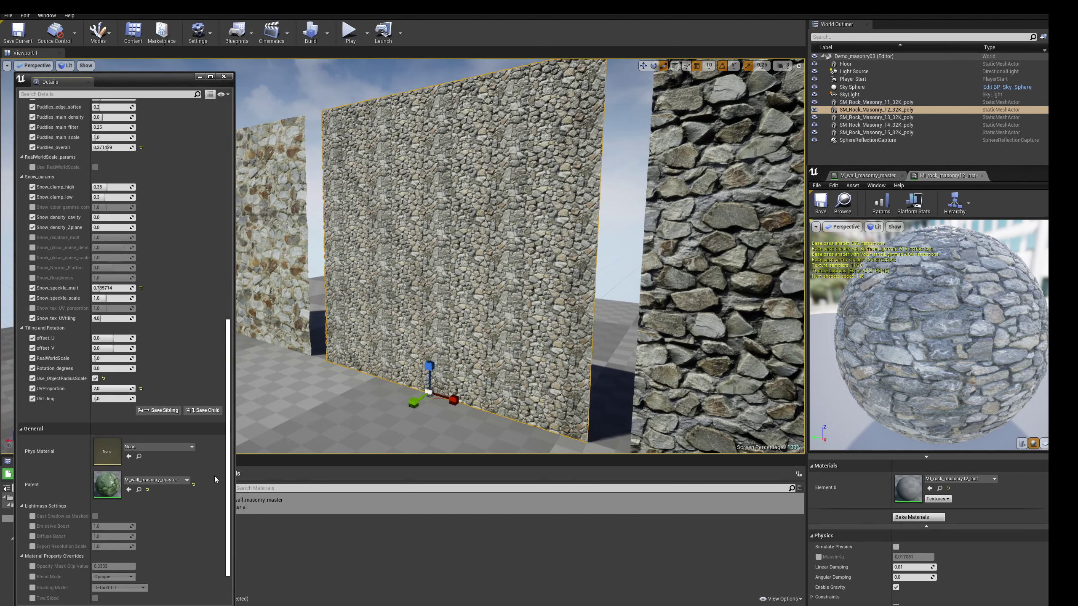
left_click(112, 355)
type("2")
key("Return")
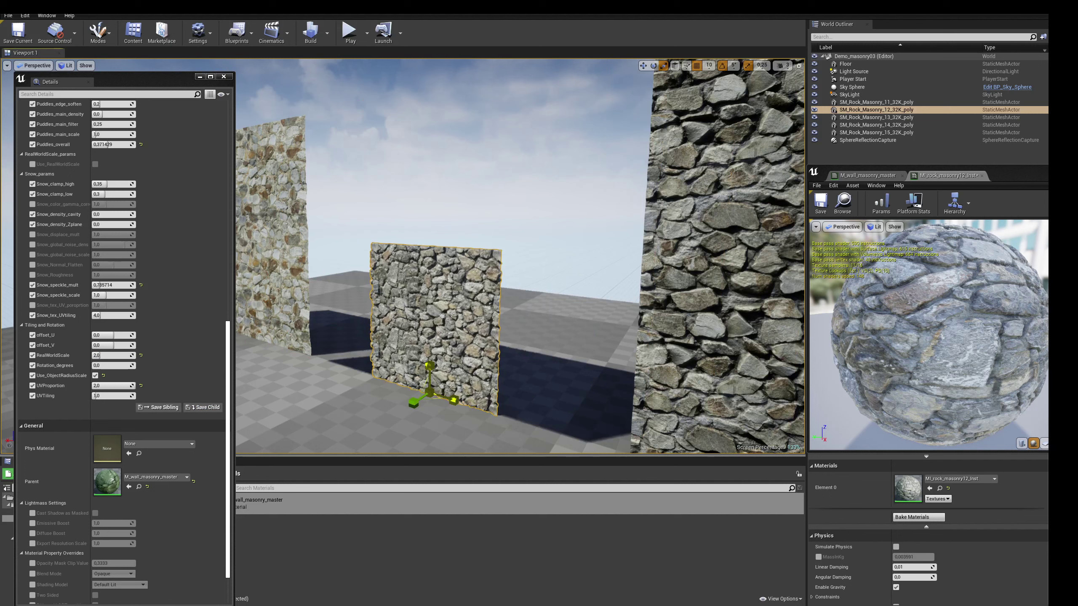
left_click_drag(429, 392, 441, 382)
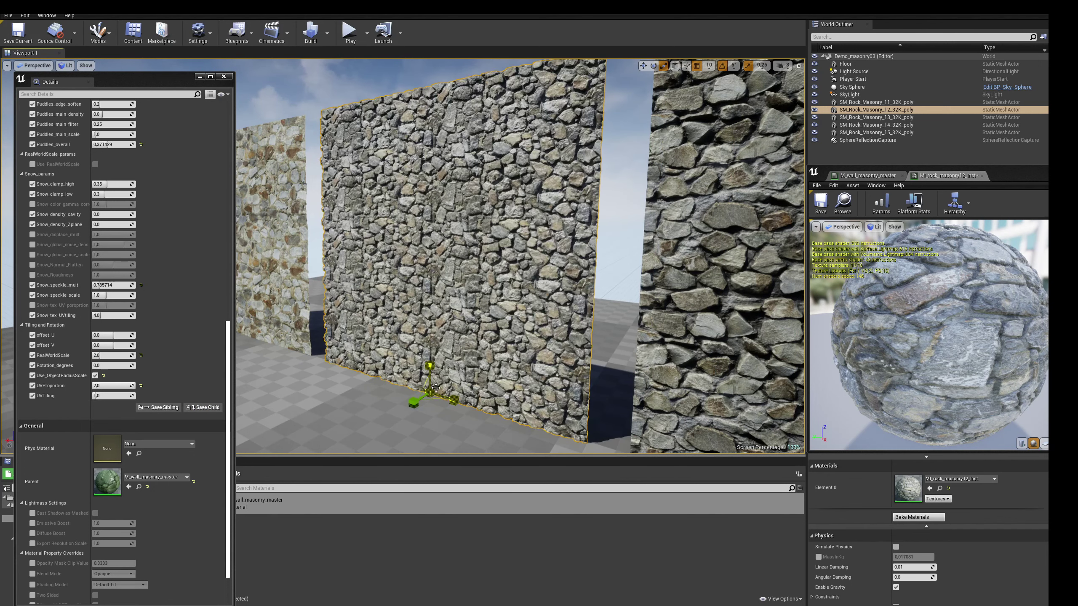
left_click(95, 375)
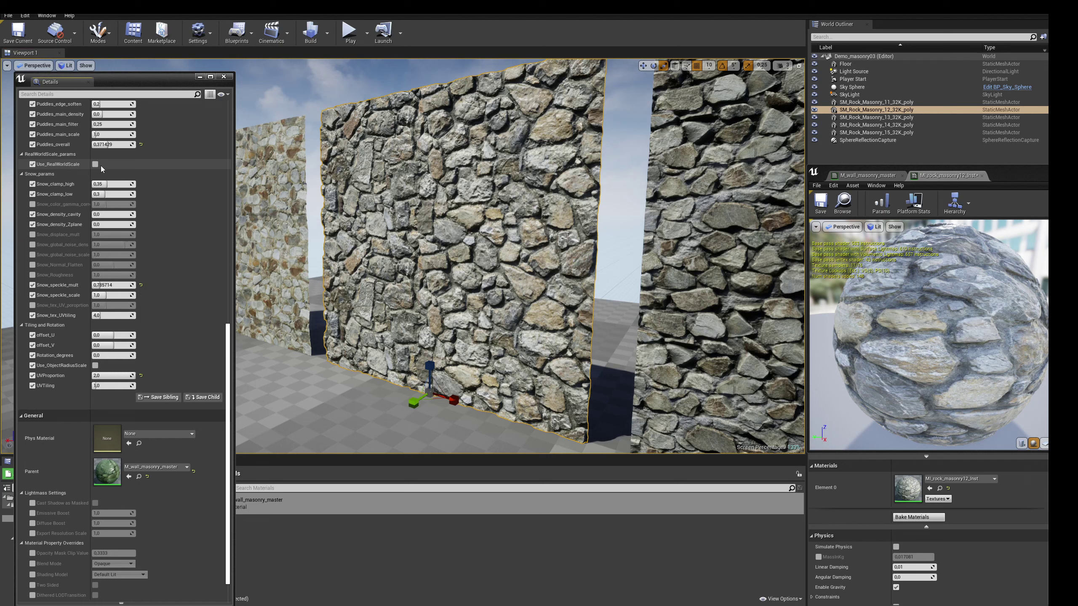
left_click(96, 164)
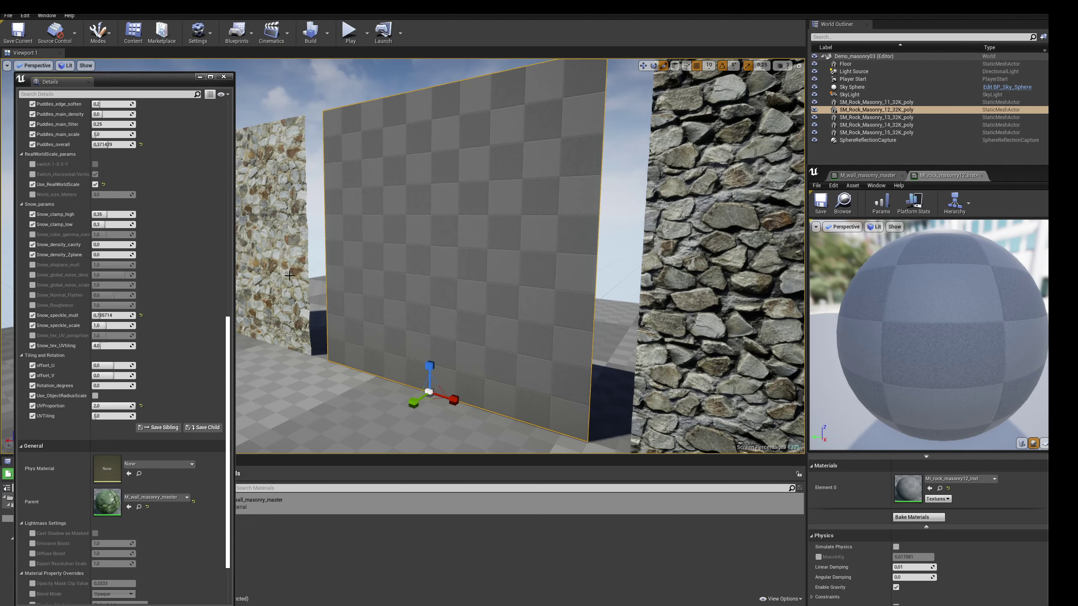
left_click_drag(457, 409, 450, 416)
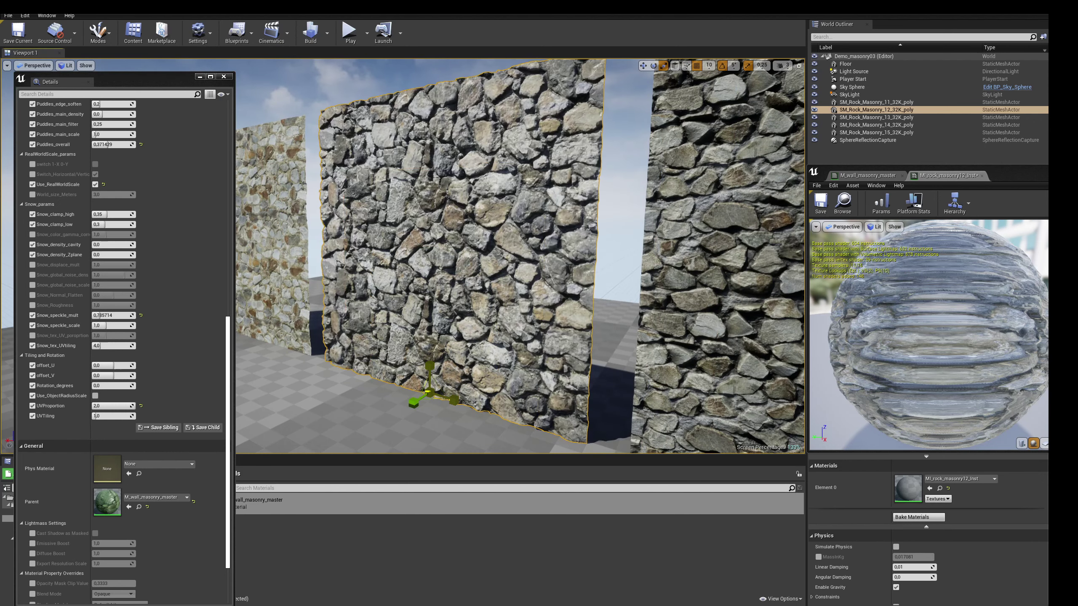
key("e")
left_click_drag(436, 387, 384, 418)
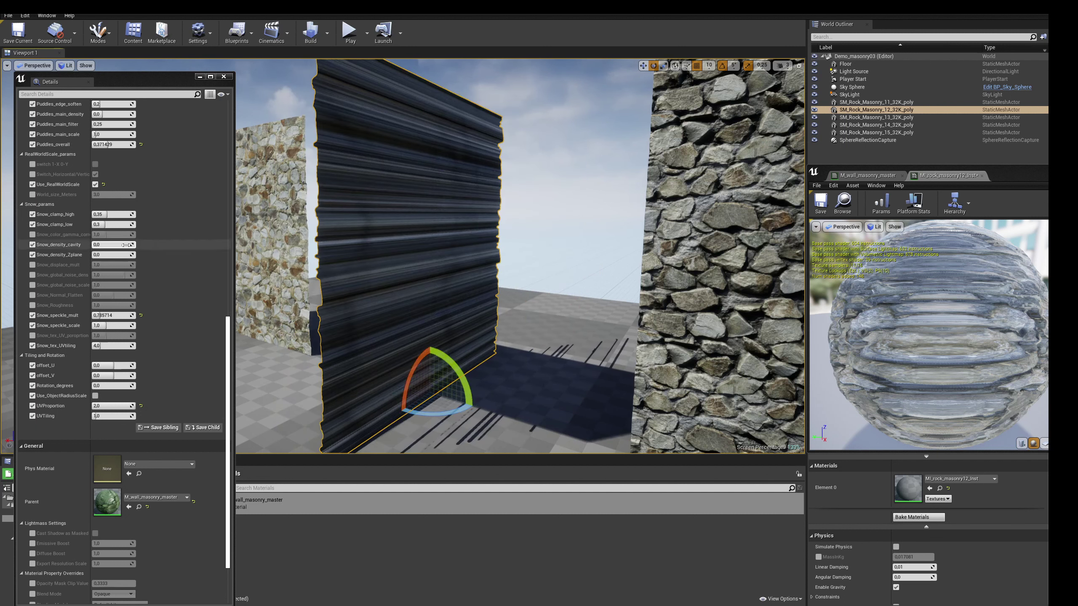
left_click(32, 163)
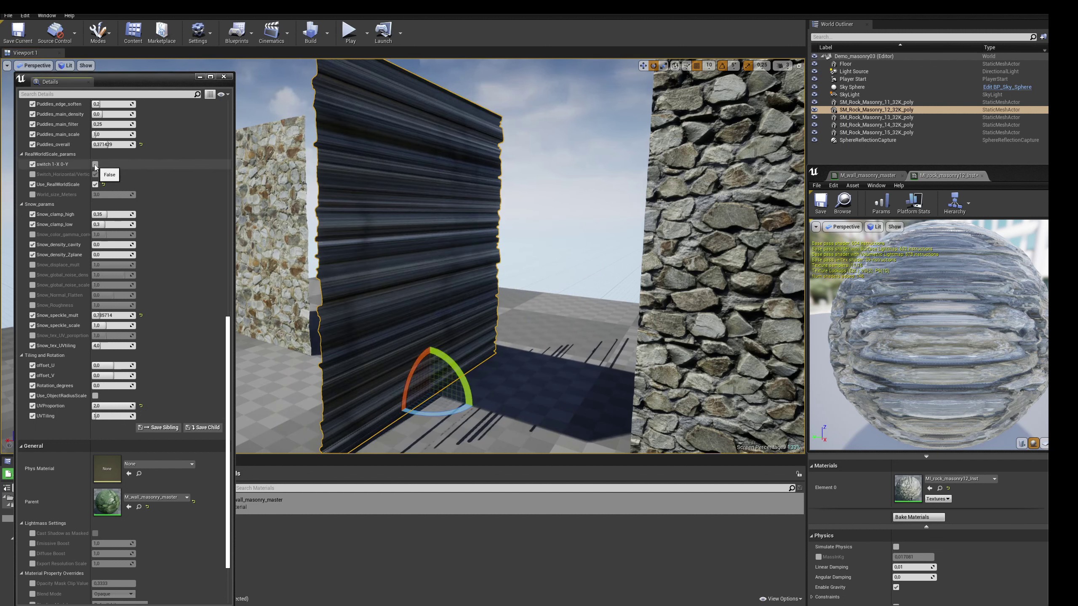
left_click(96, 164)
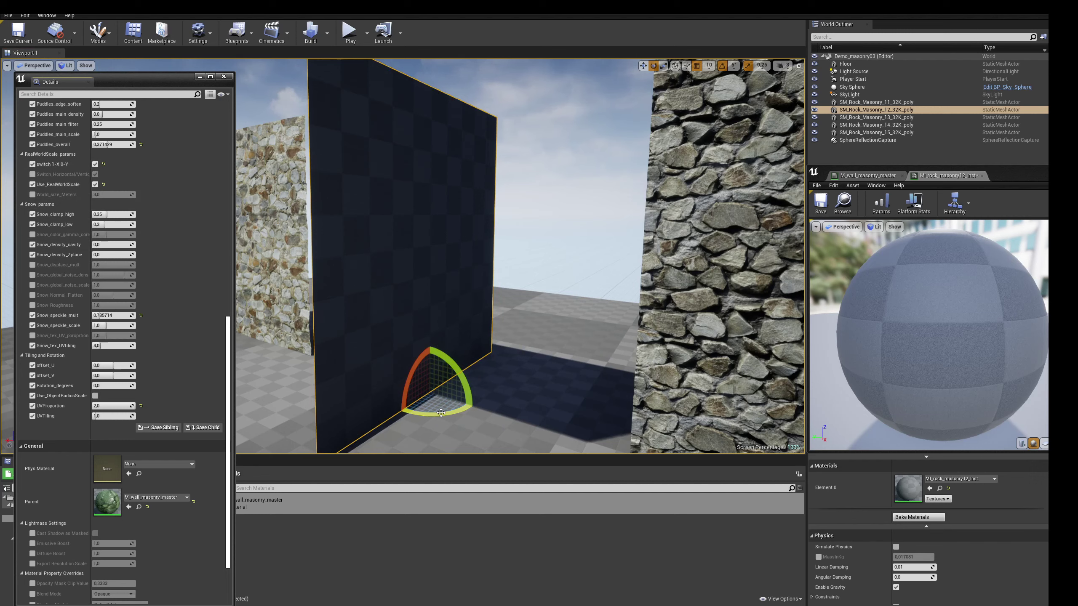
left_click_drag(440, 412, 464, 383)
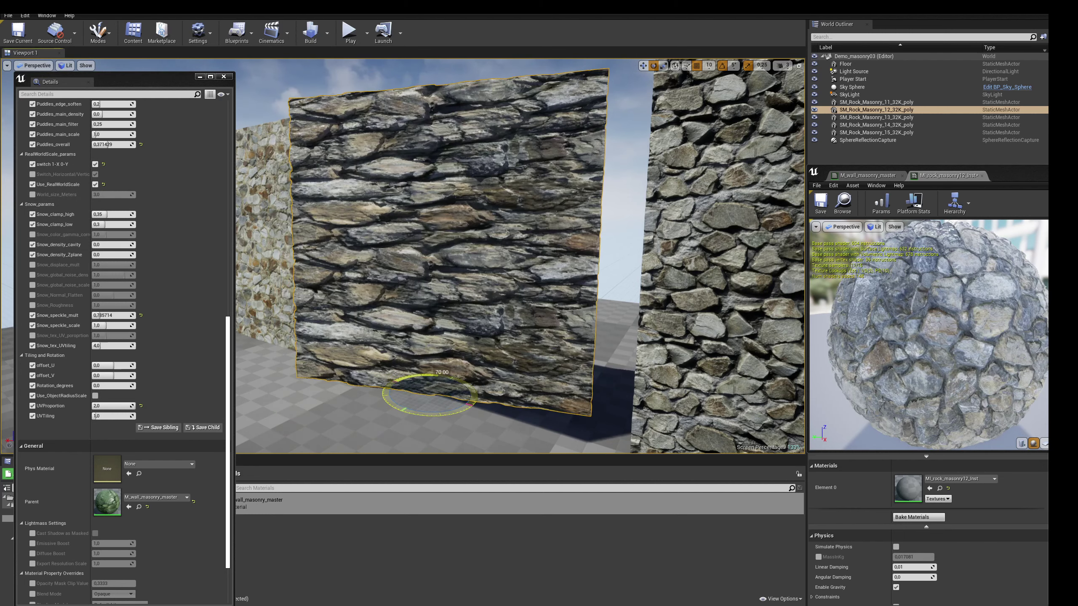
left_click(95, 164)
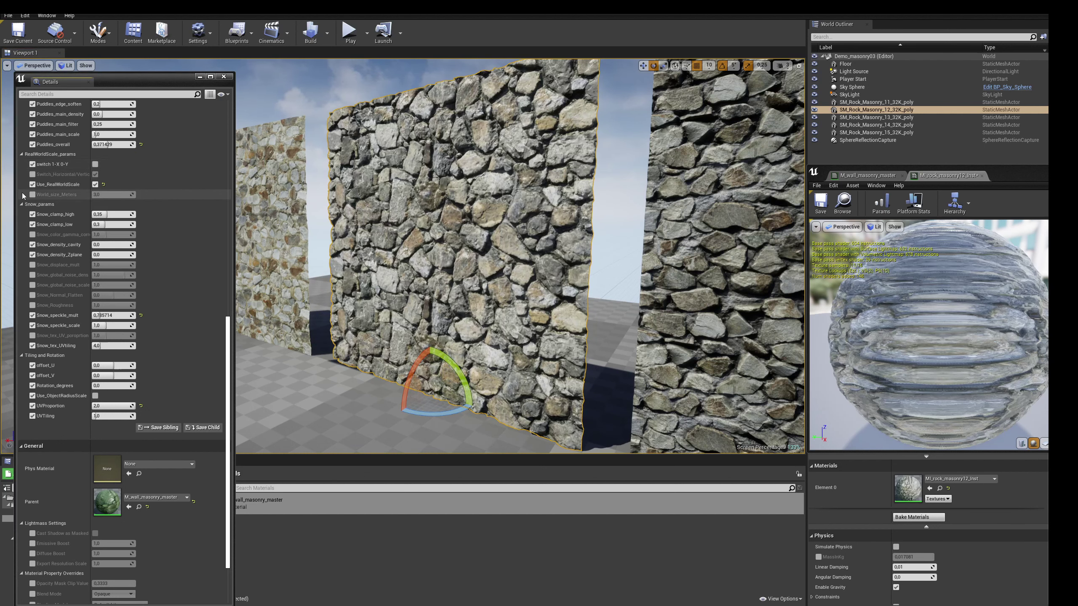
left_click(33, 194)
left_click(111, 195)
type("0,01")
key("Return")
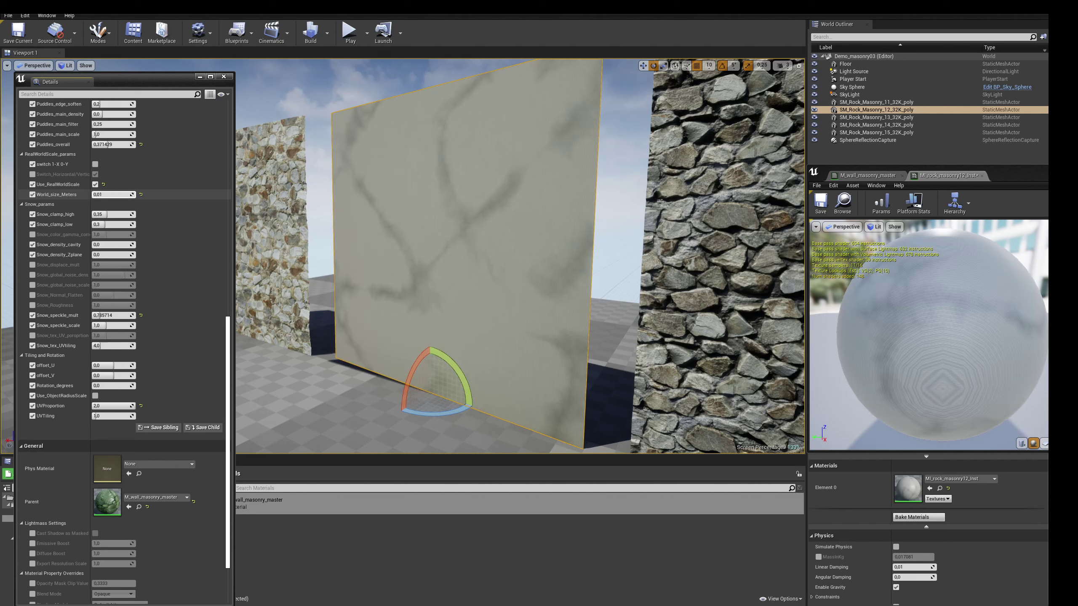
left_click(113, 194)
type("1")
key("Return")
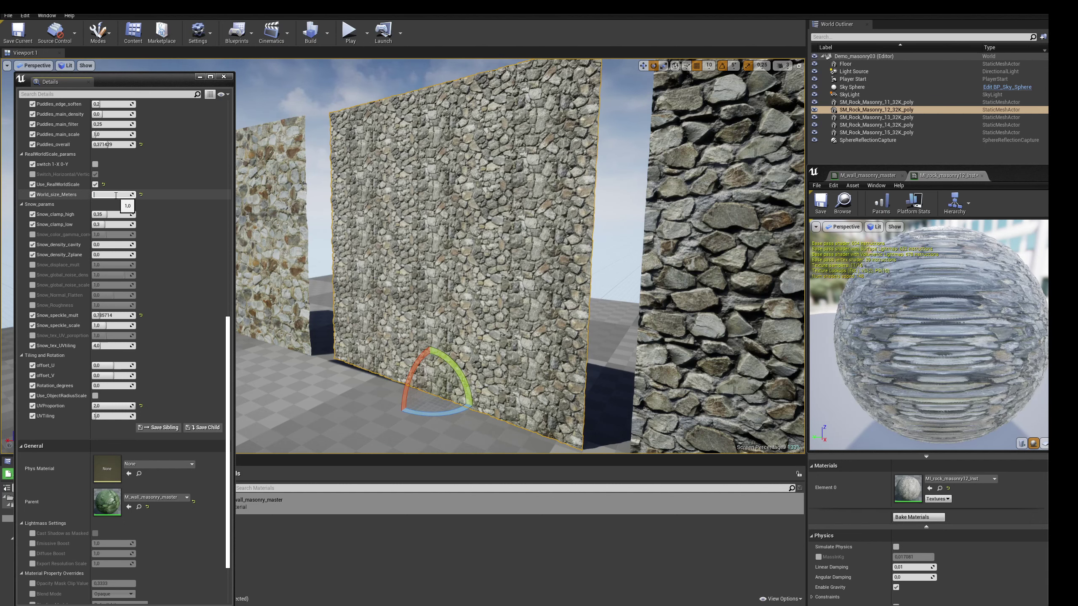
type("2")
key("Return")
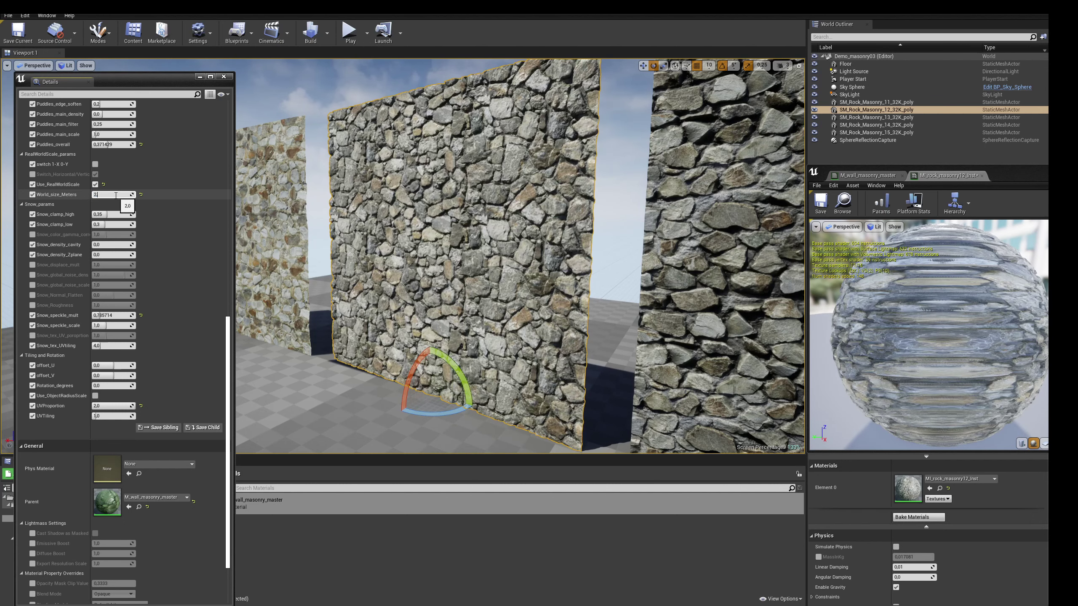
type("3")
key("Return")
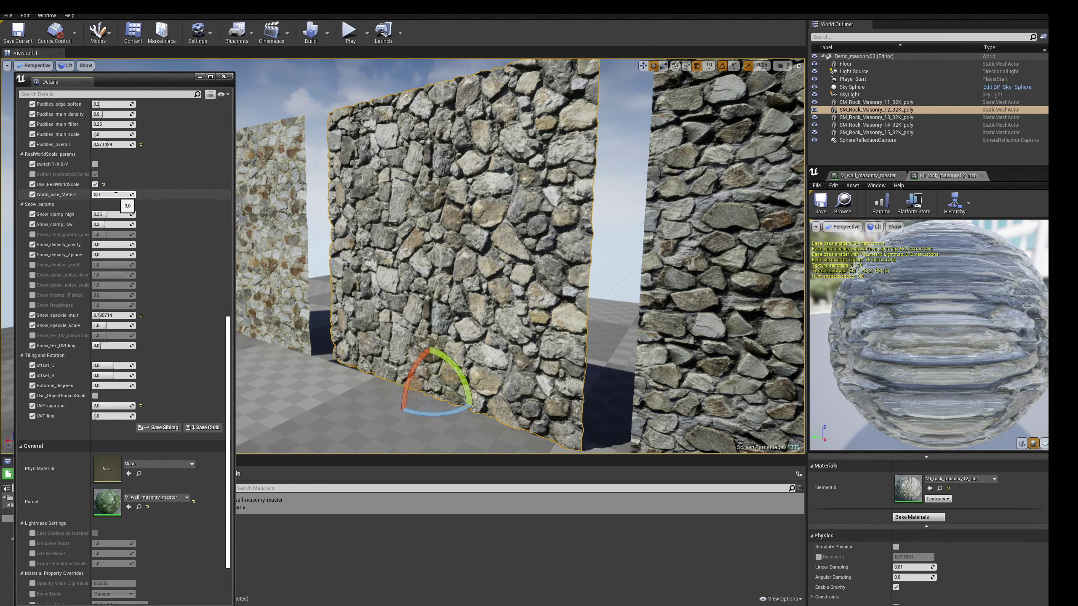
type("10")
key("Return")
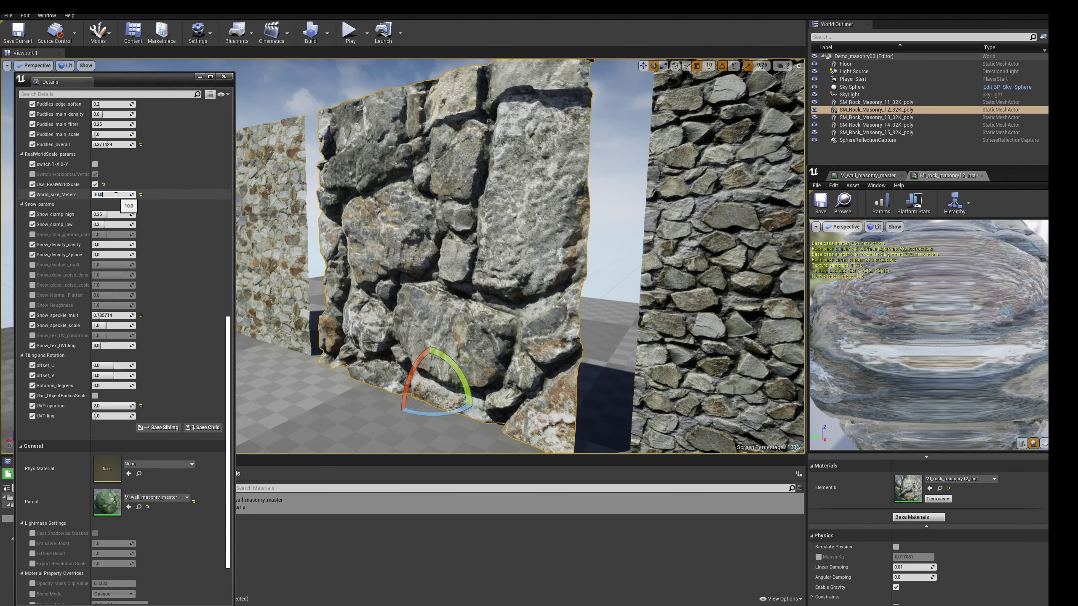
type("3")
key("Return")
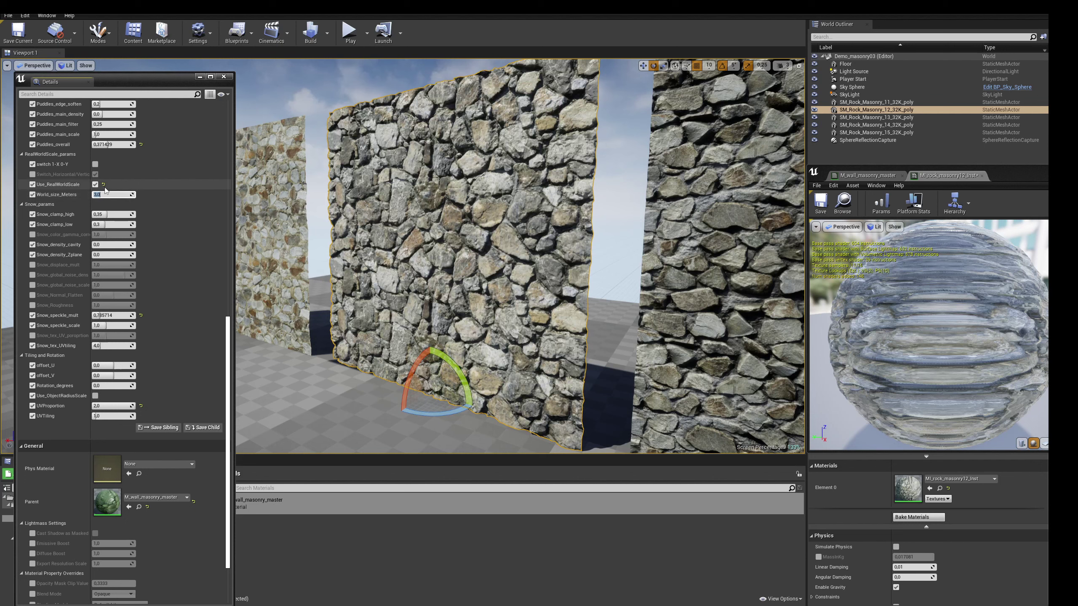
left_click(104, 184)
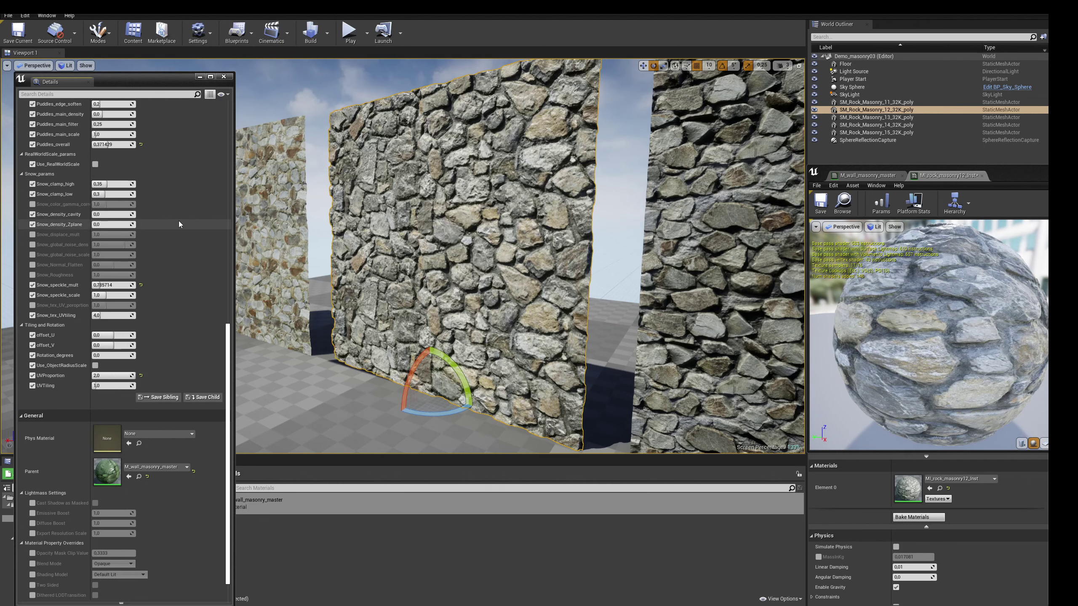
Move close to the wall, set Snow_density_Zplane to 2,0 and Snow_density_cavity to about 0,67
left_click_drag(228, 333, 229, 339)
right_click_drag(255, 314, 263, 298)
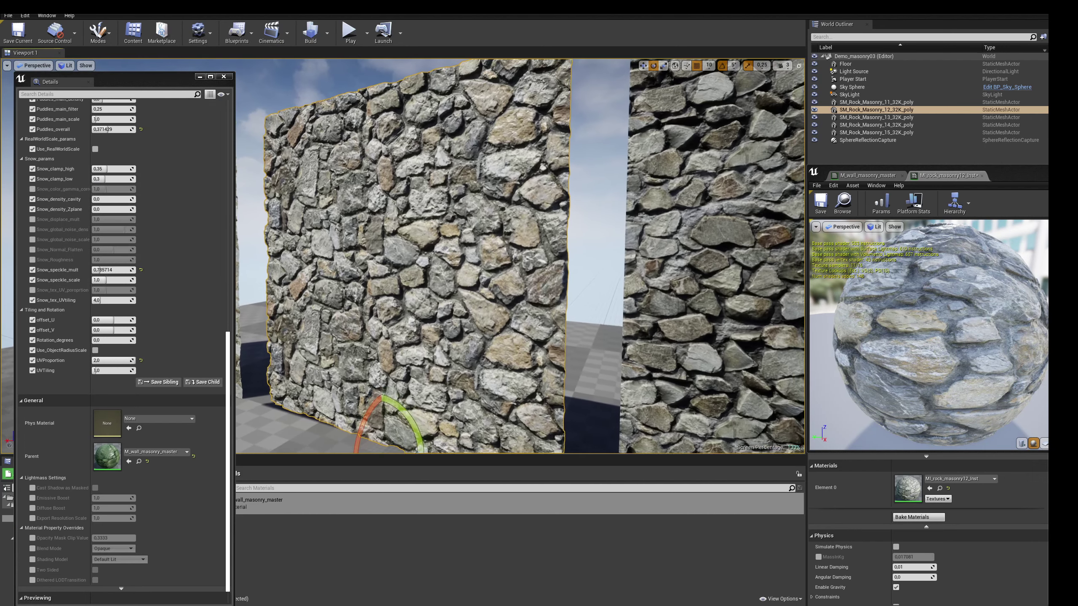
left_click_drag(101, 210, 105, 209)
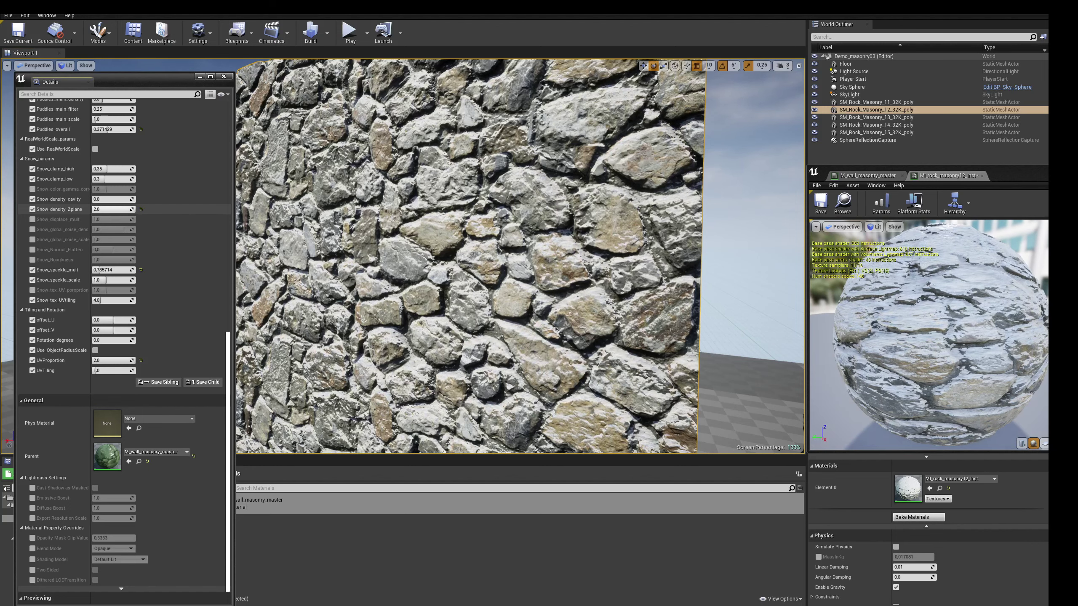
left_click_drag(105, 209, 95, 209)
type("2")
key("Return")
type("1,2")
key("Return")
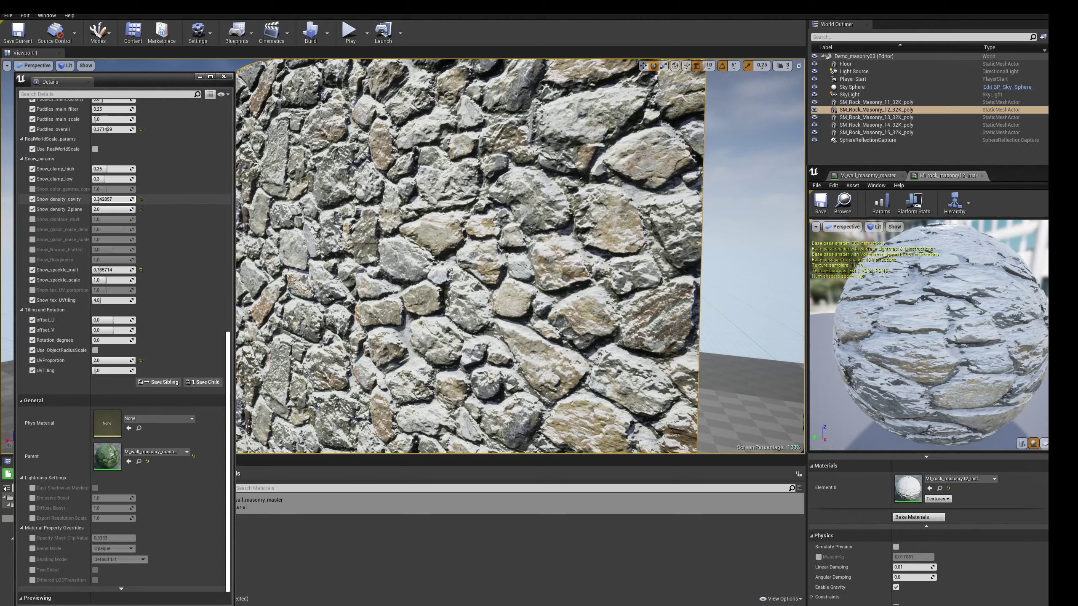
left_click_drag(119, 199, 105, 199)
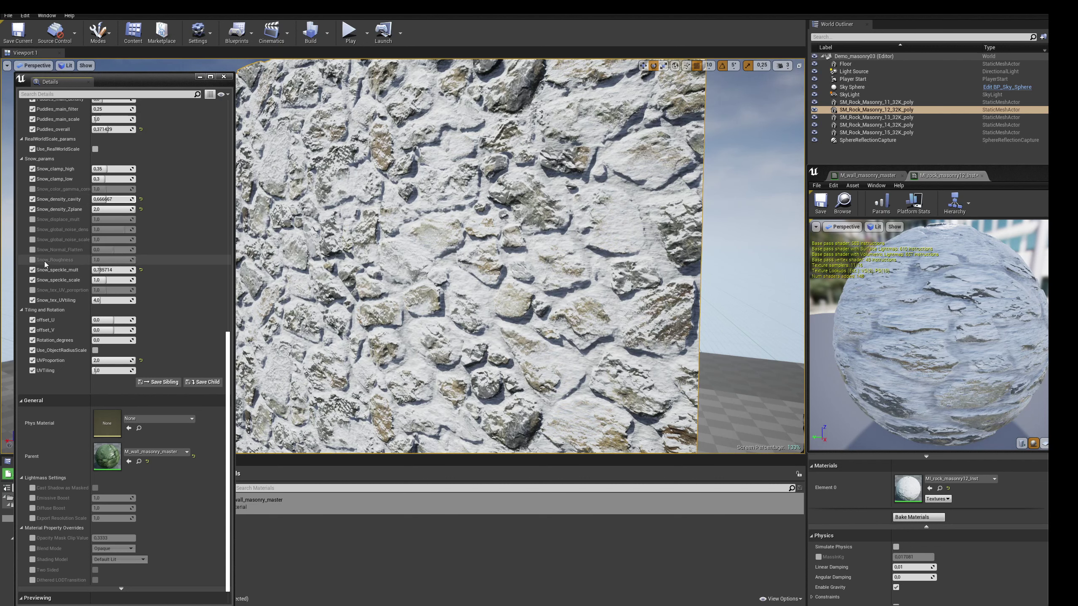
Try Snow_speckle_mult at 0,5, then raise it to about 1,14
right_click_drag(328, 300, 335, 275)
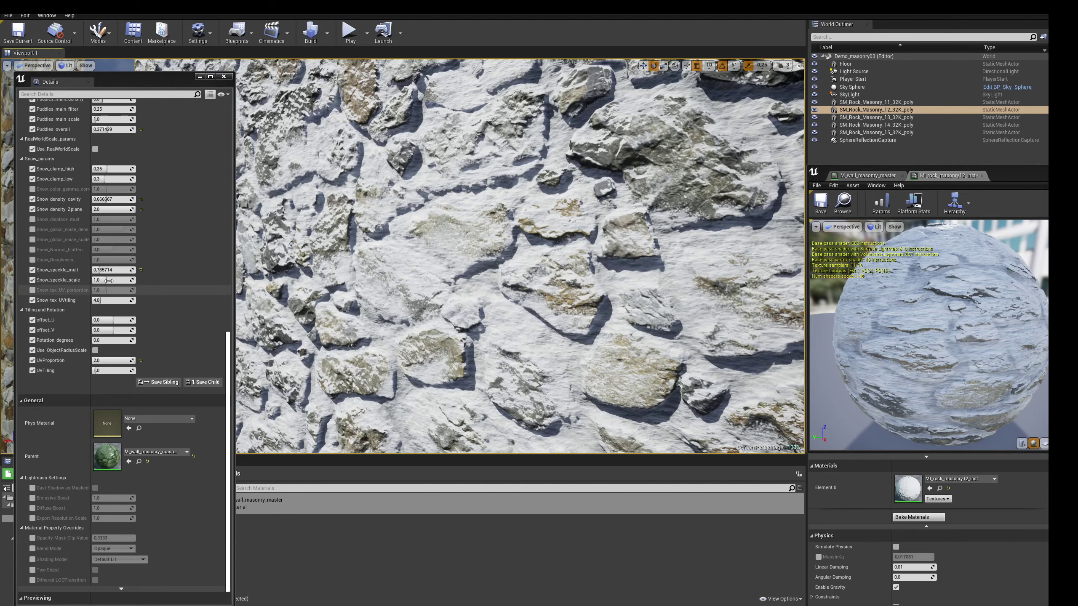
left_click(109, 270)
type("0,5")
key("Return")
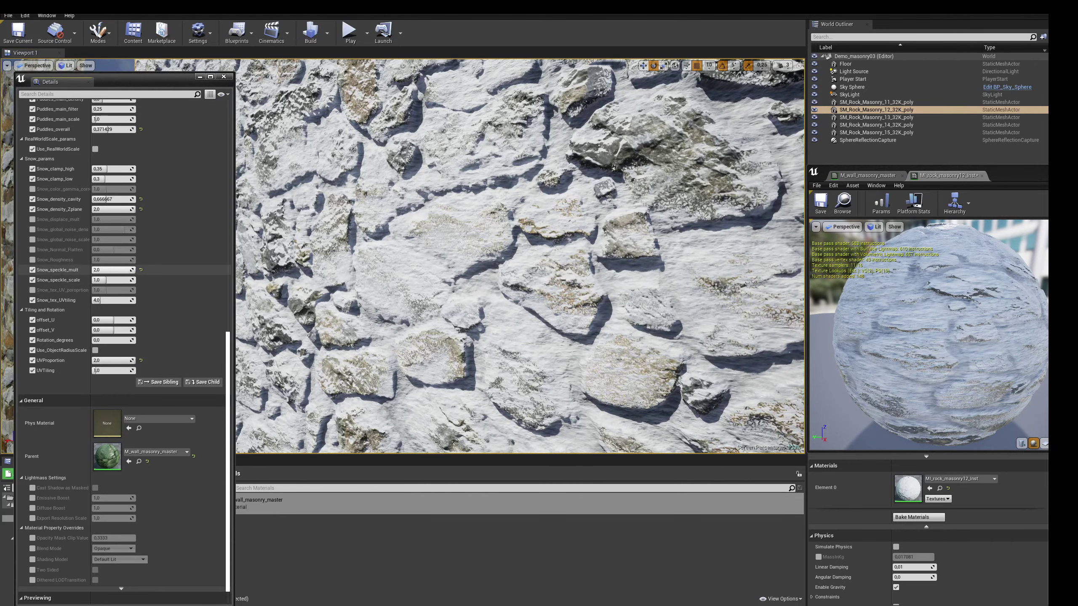
left_click_drag(110, 270, 111, 270)
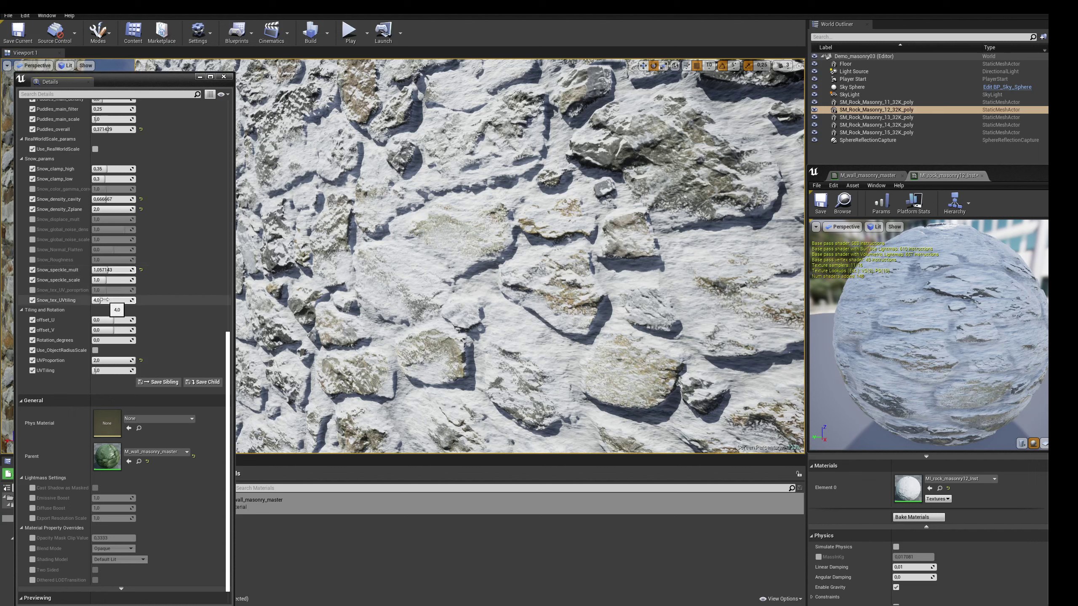
Enable Snow_tex_UV_poroprtion and set it to 0,5
left_click_drag(104, 299, 97, 293)
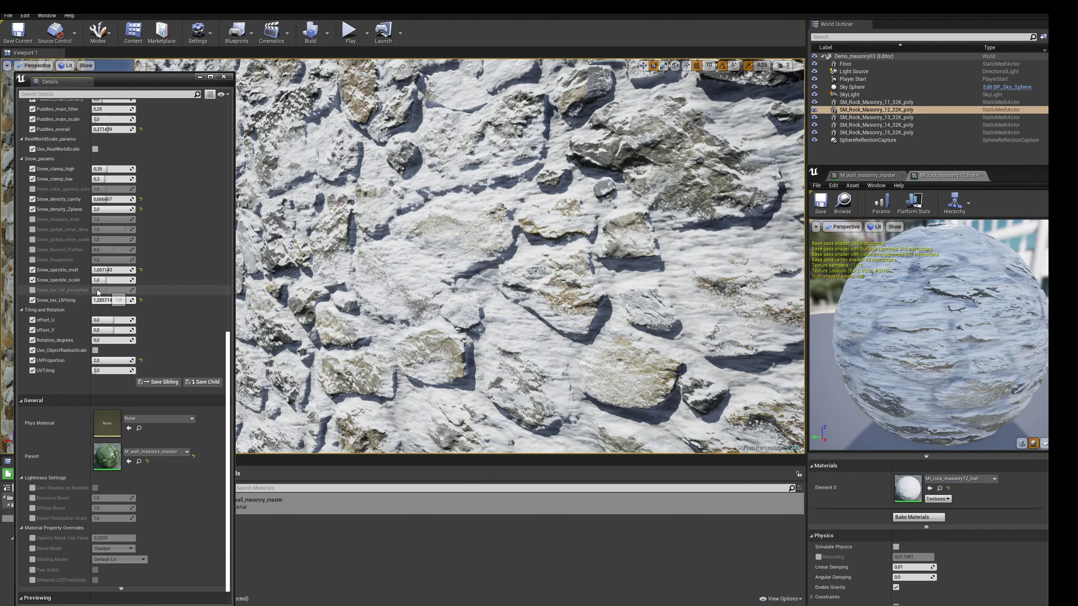
left_click(32, 290)
left_click(103, 290)
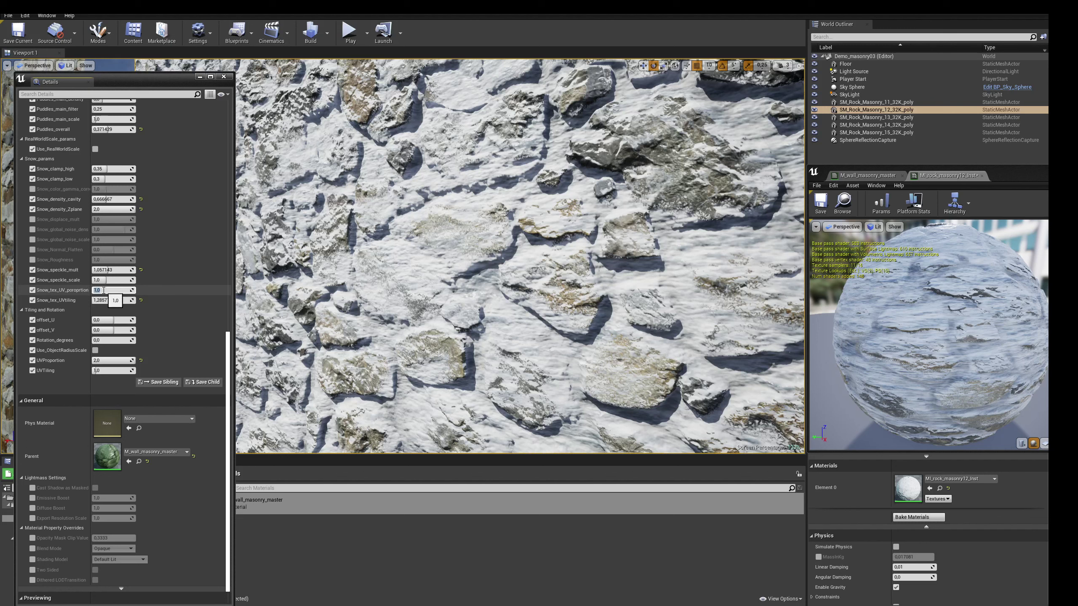
type("2")
key("Return")
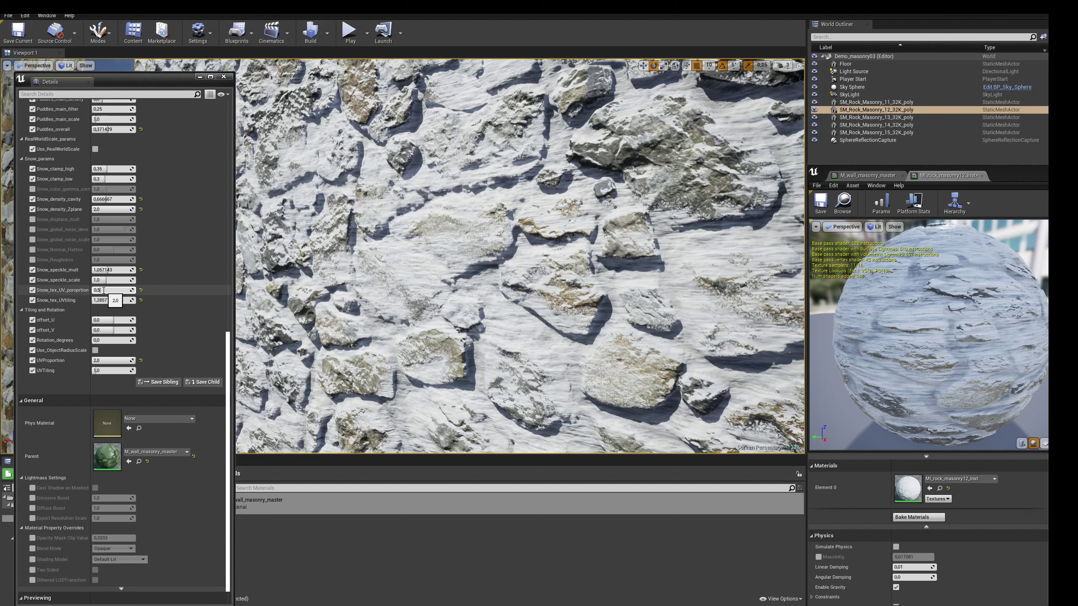
key("Return")
Set Snow_tex_UVtiling to 4,0 after trying 1
left_click(105, 300)
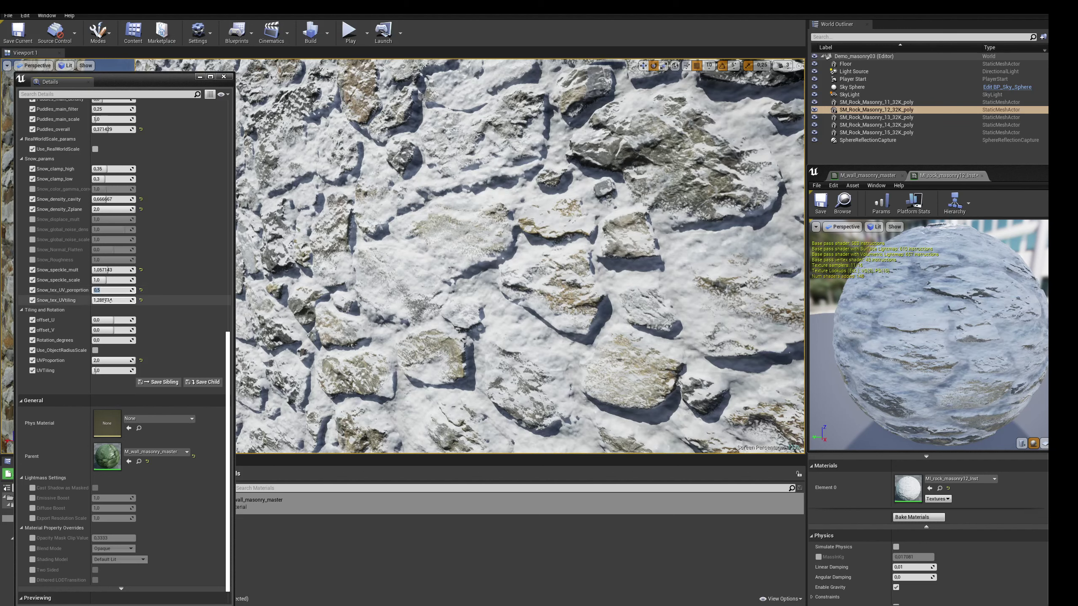
type("1")
key("Return")
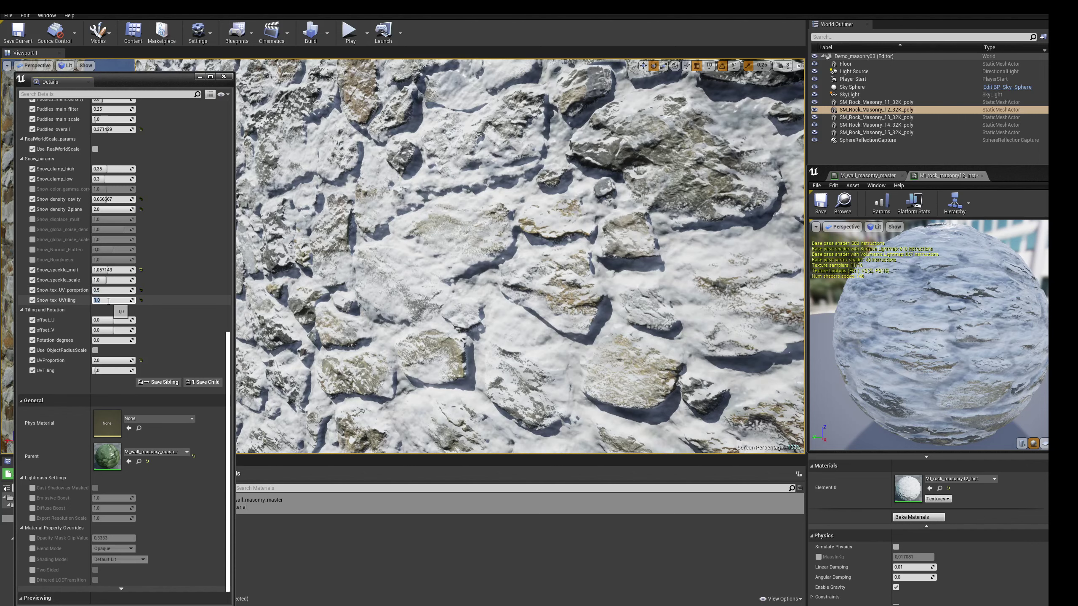
type("4")
key("Return")
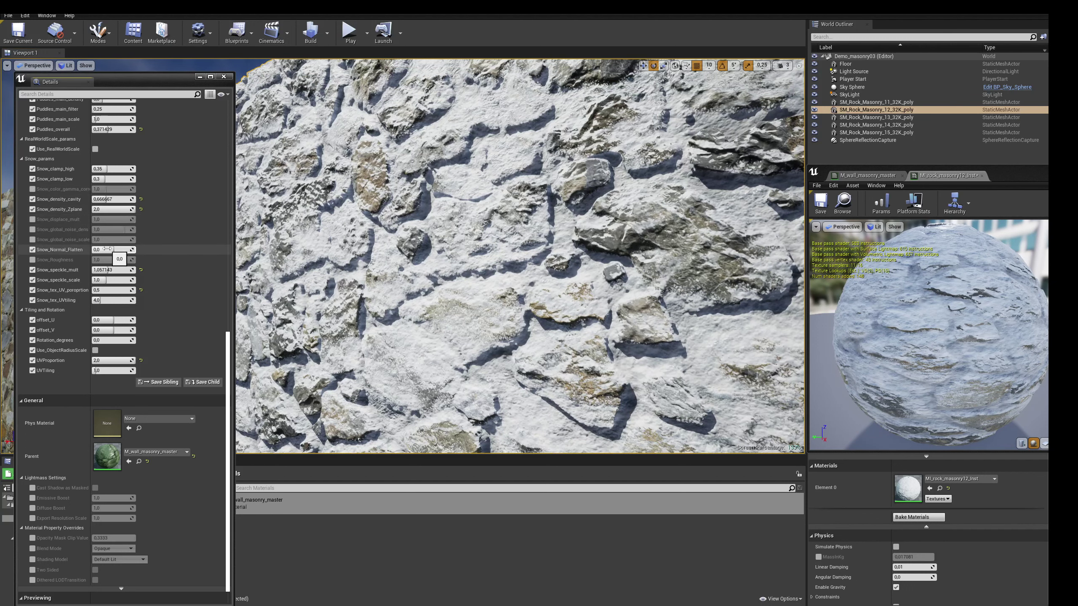
Try Snow_Normal_Flatten at 5 and -5, then reset it to 0
left_click_drag(107, 249, 123, 249)
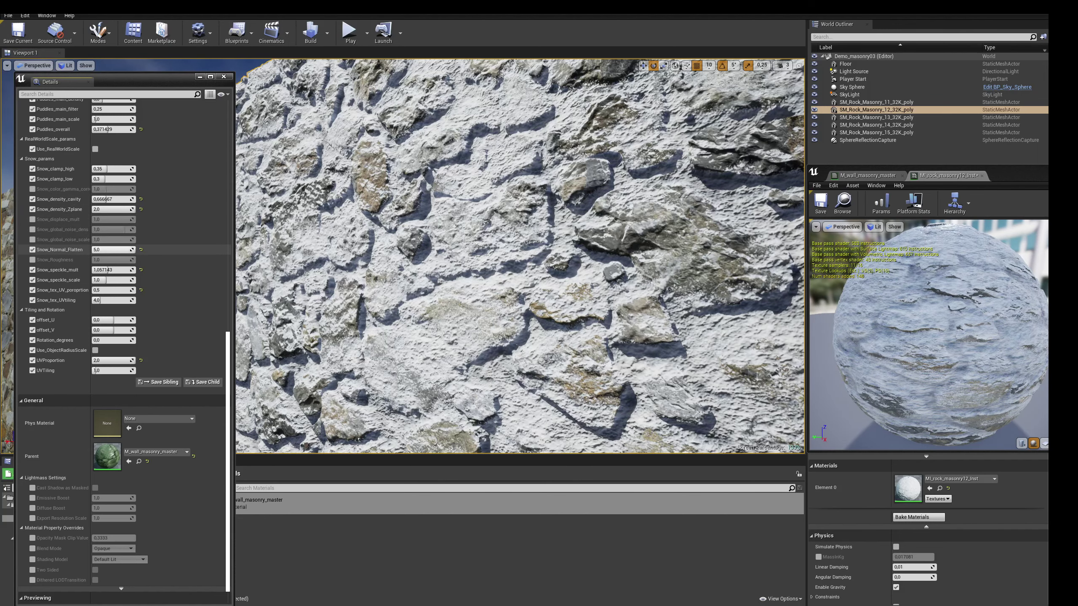
type("-5,0")
key("Return")
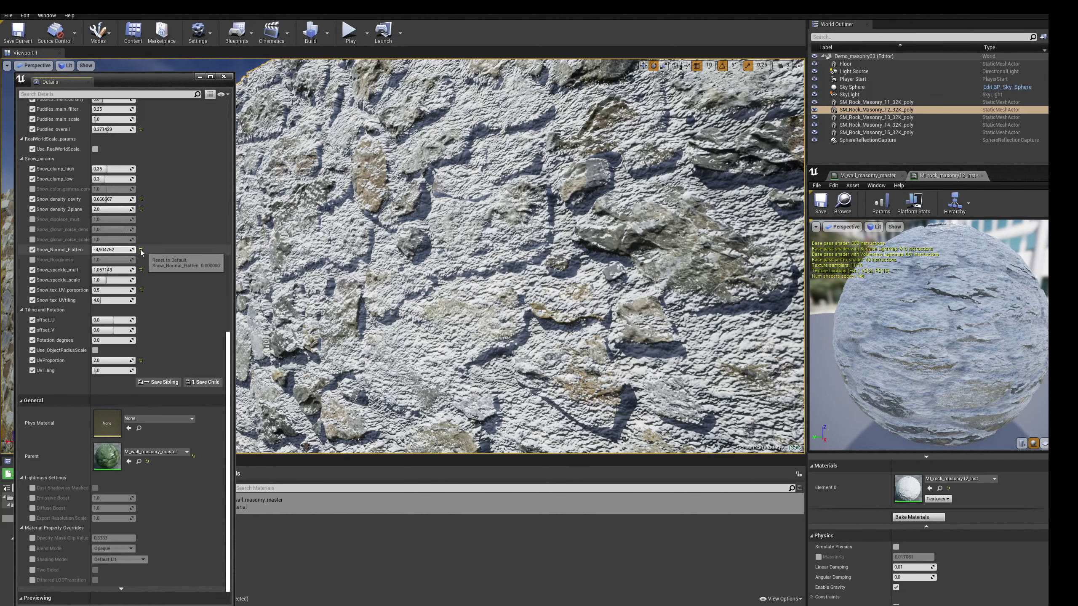
left_click(140, 249)
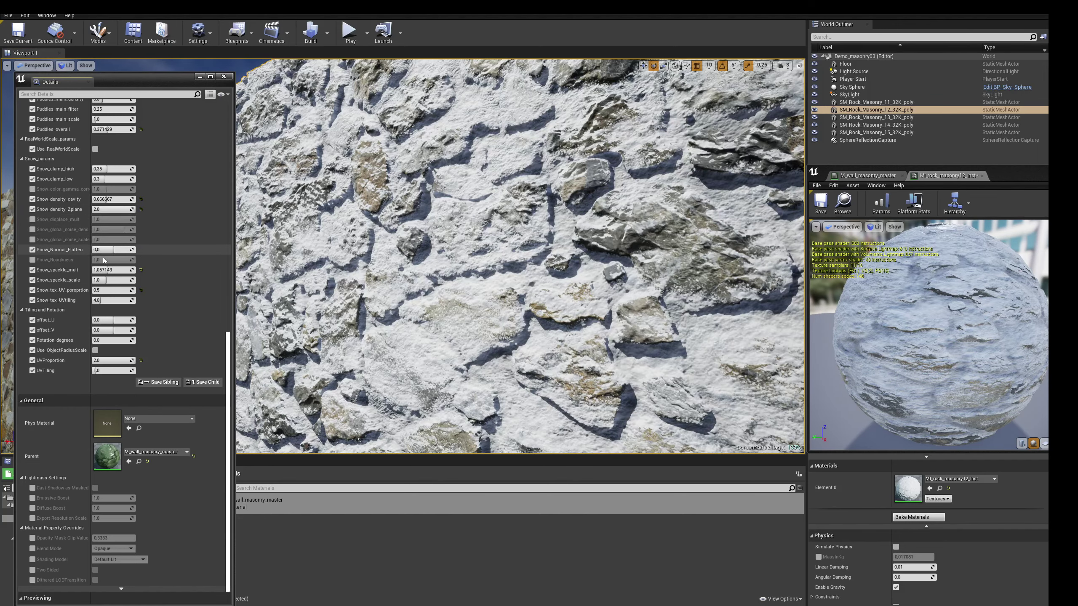
Enable Snow_global_noise_scale and density, setting density to 2 then about 0,095
left_click(32, 240)
left_click(32, 229)
left_click(111, 229)
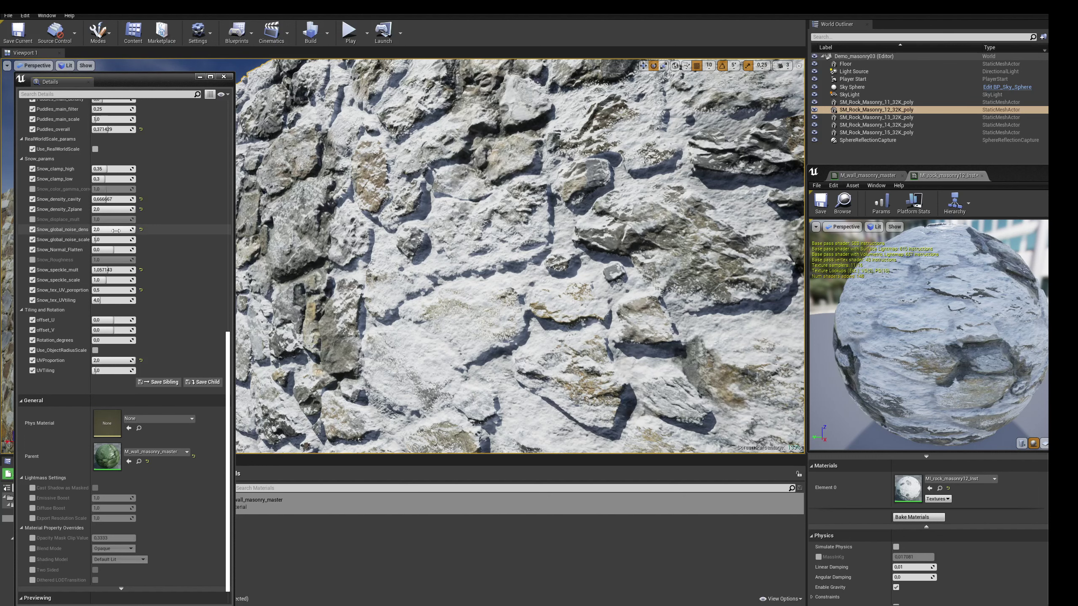
type("2")
key("Return")
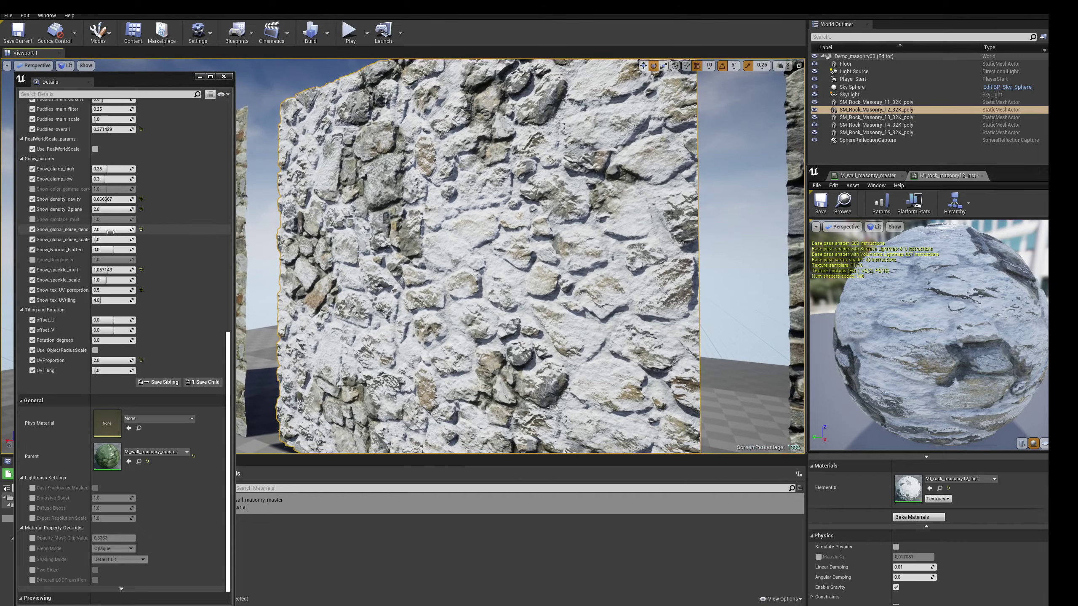
mouse_move(110, 229)
left_mouse_down()
mouse_move(94, 239)
mouse_move(107, 229)
left_mouse_up()
Reset global noise scale, Zplane, cavity and noise density snow values, then view all three walls
left_click(142, 241)
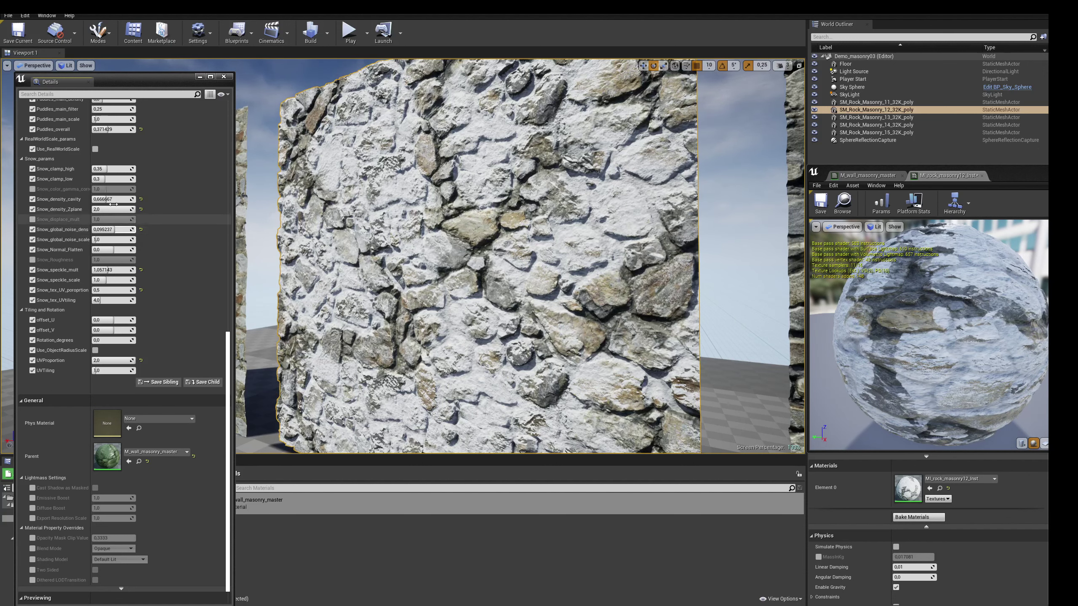
left_click(141, 209)
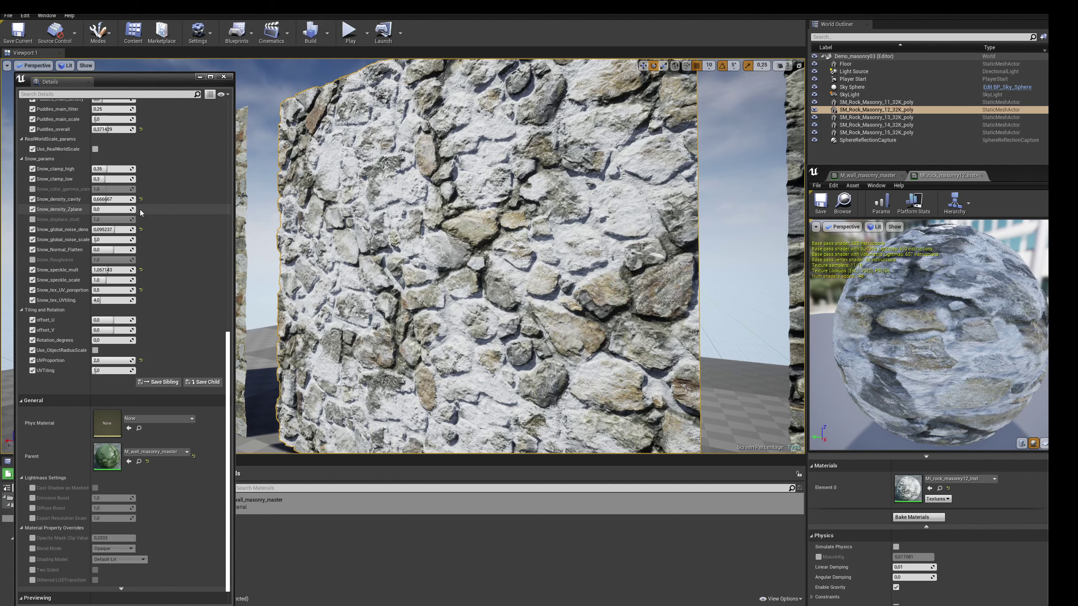
left_click(141, 199)
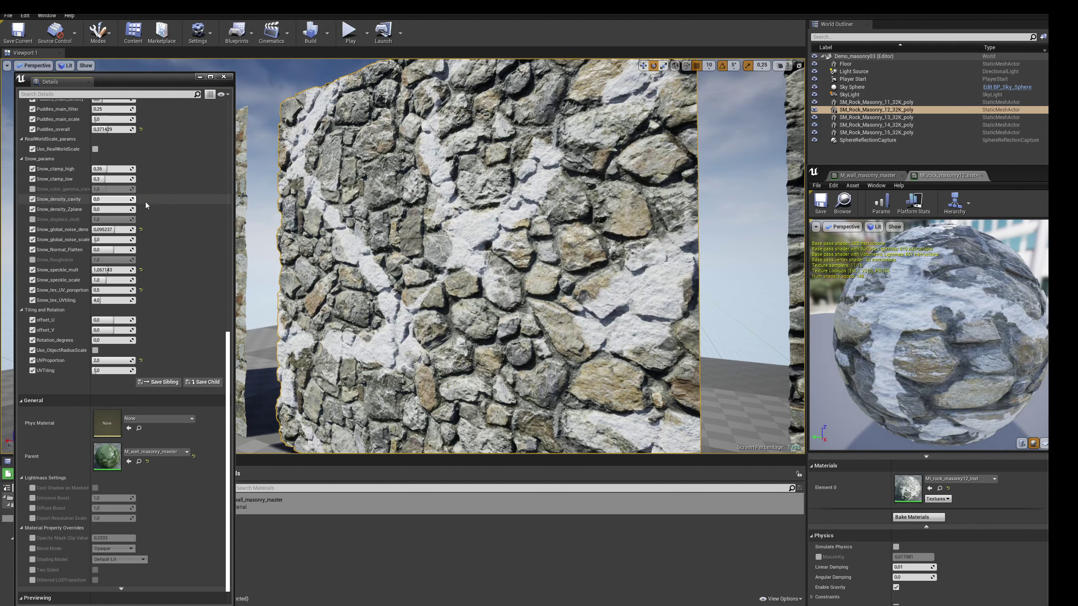
left_click(141, 230)
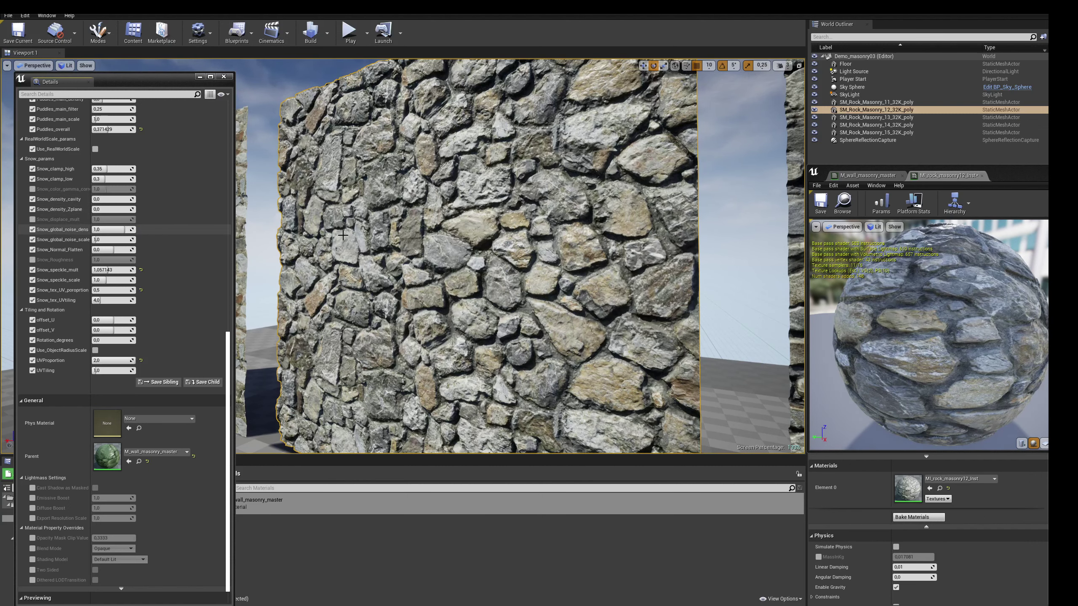
right_click_drag(467, 255, 467, 255)
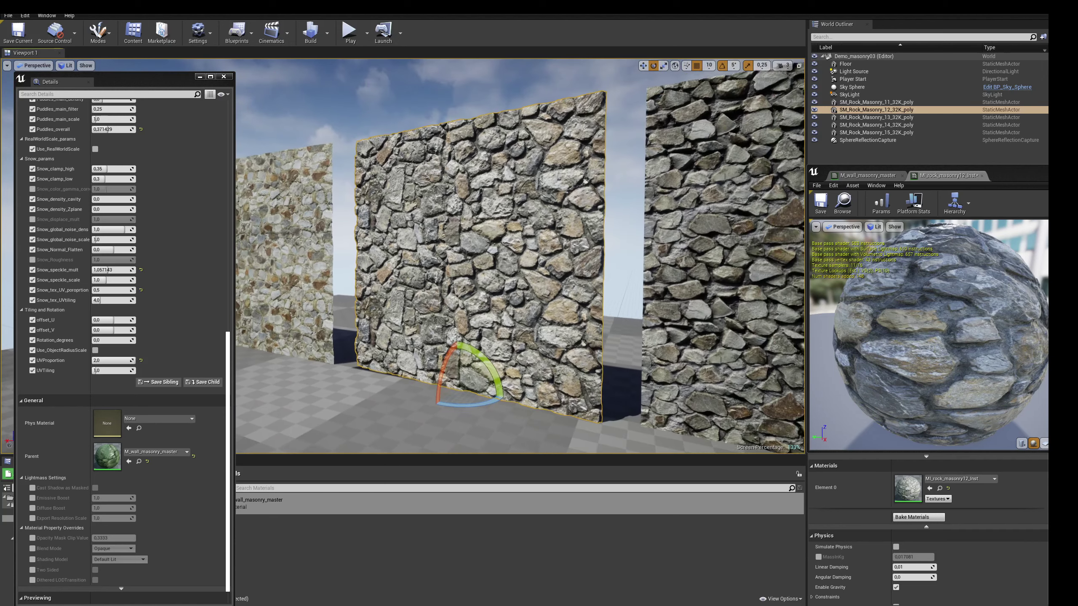
right_click_drag(338, 242, 364, 254)
Select the left wall SM_Rock_Masonry_11, open MI_rock_masonry11_Inst and collapse Input Textures
left_click(337, 242)
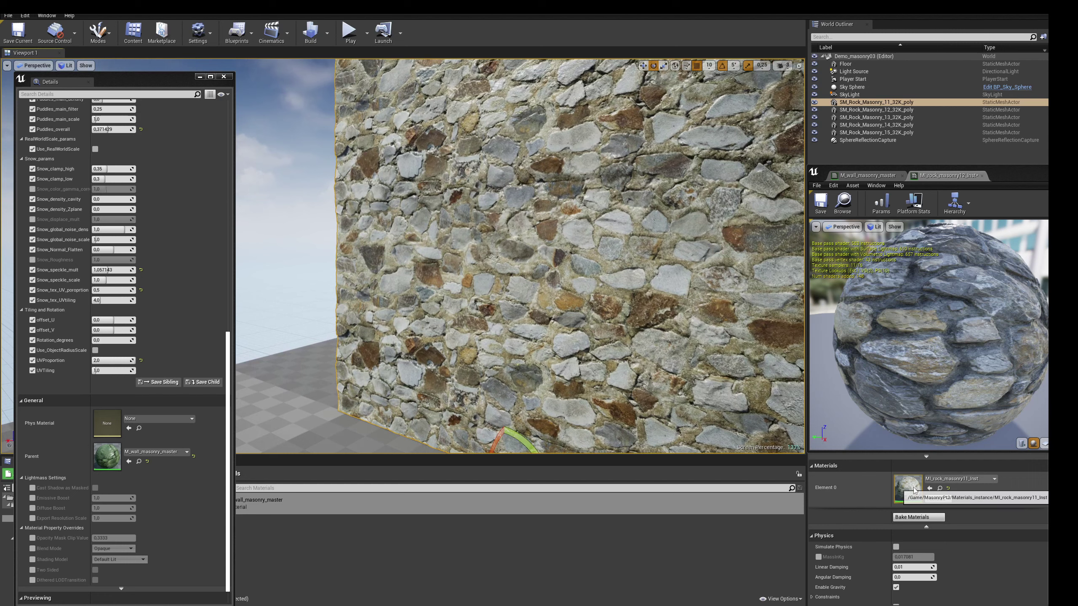
double_click(908, 488)
right_click_drag(509, 255, 509, 255)
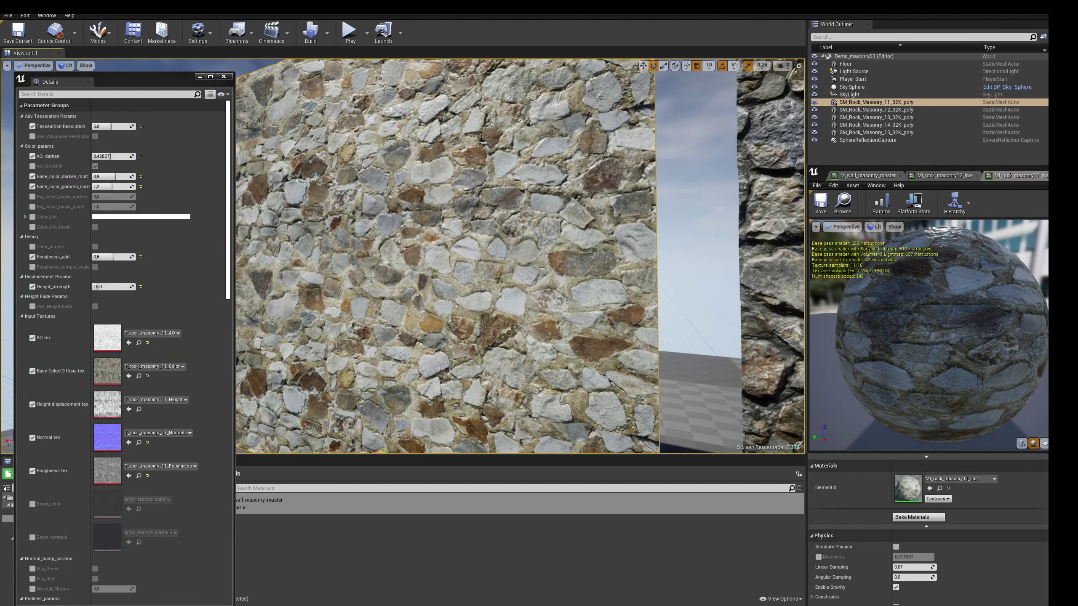
scroll(229, 258, "down", 1)
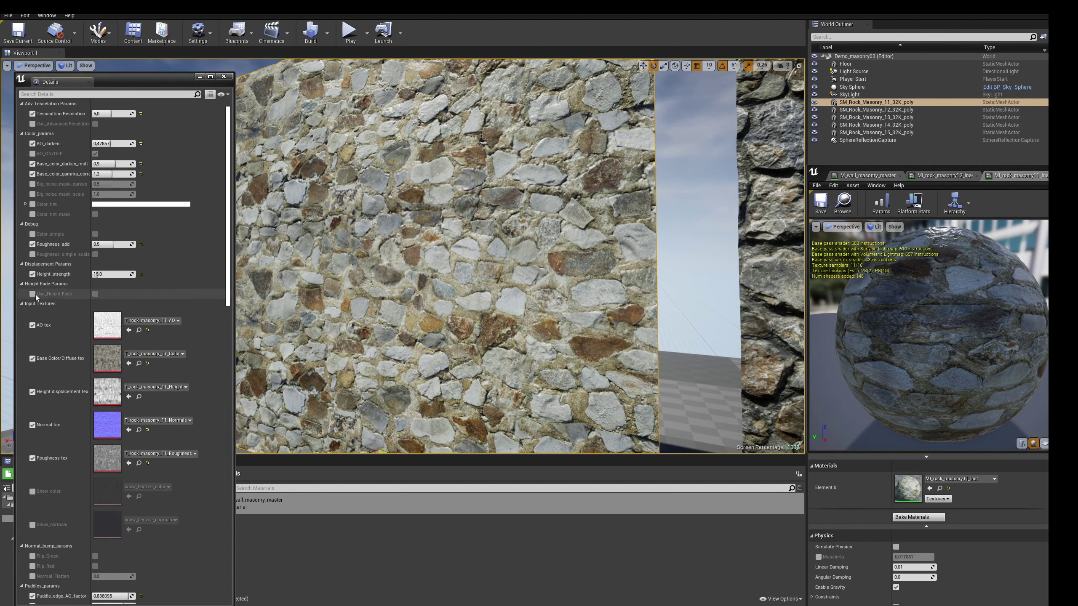
left_click(21, 303)
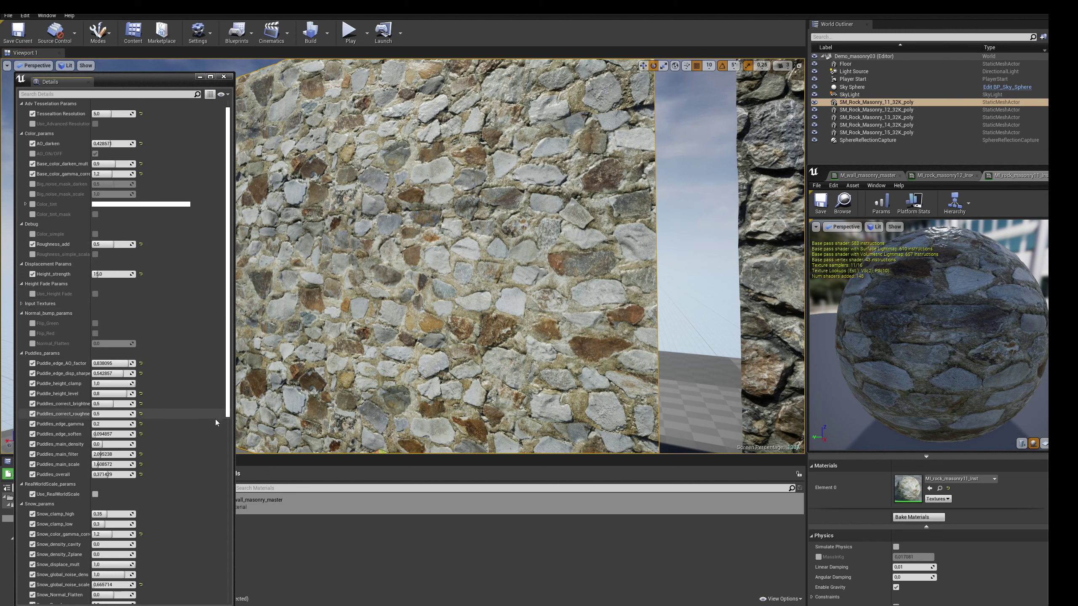
Test Snow_density_cavity and Snow_density_Zplane on the left wall, then reset both to 0
scroll(228, 412, "down", 5)
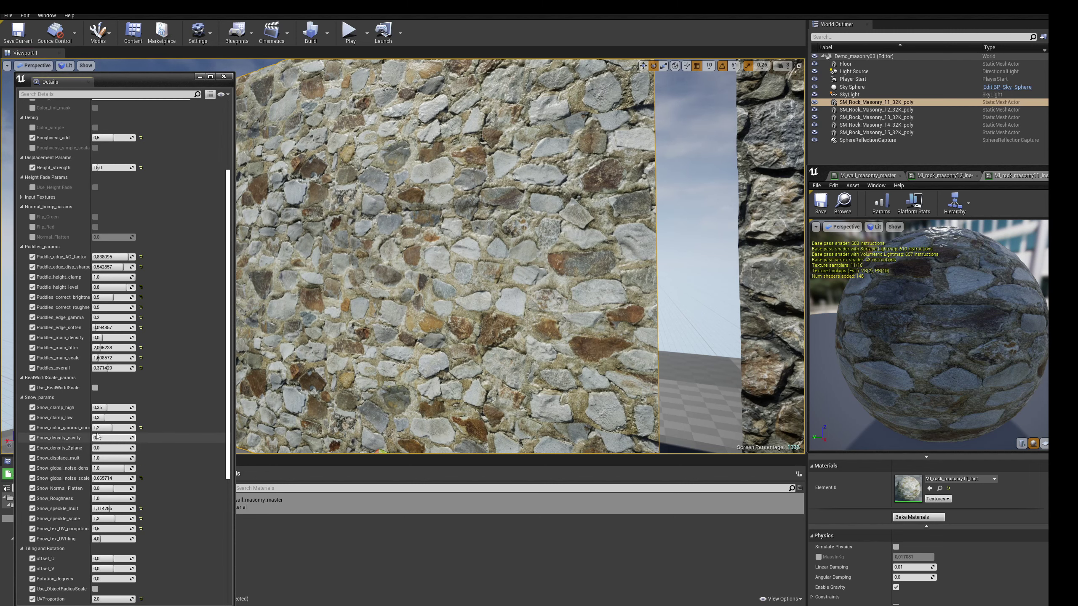
left_click_drag(98, 437, 103, 438)
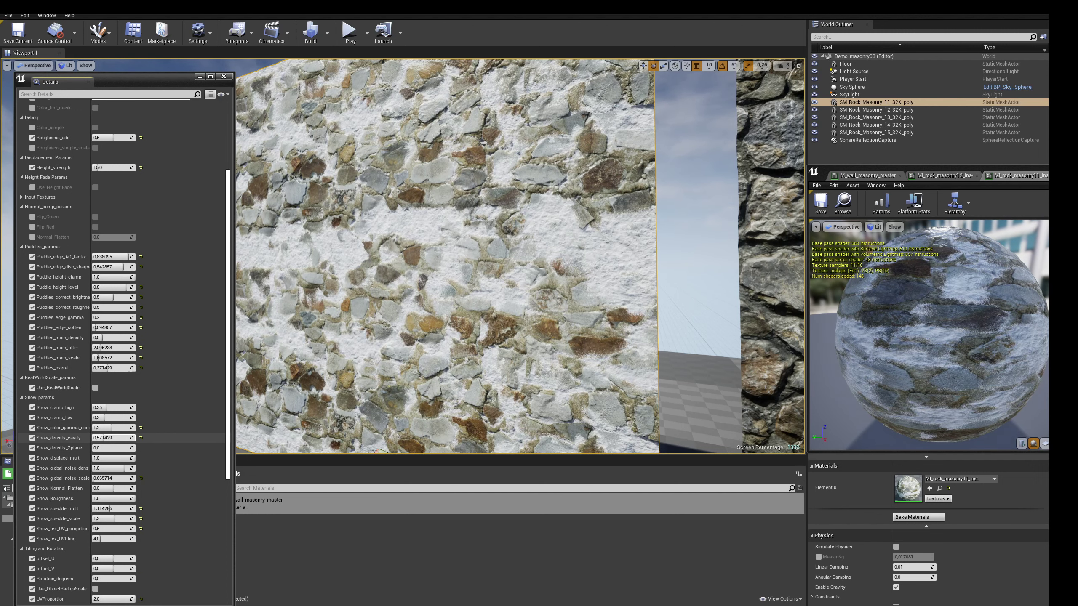
left_click_drag(100, 448, 111, 448)
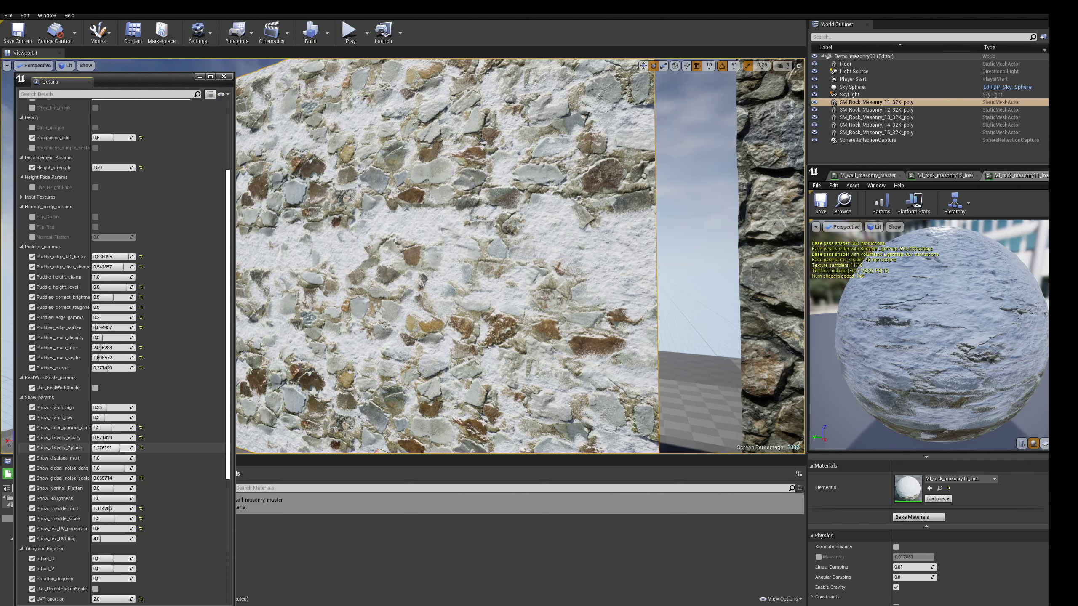
left_click(141, 448)
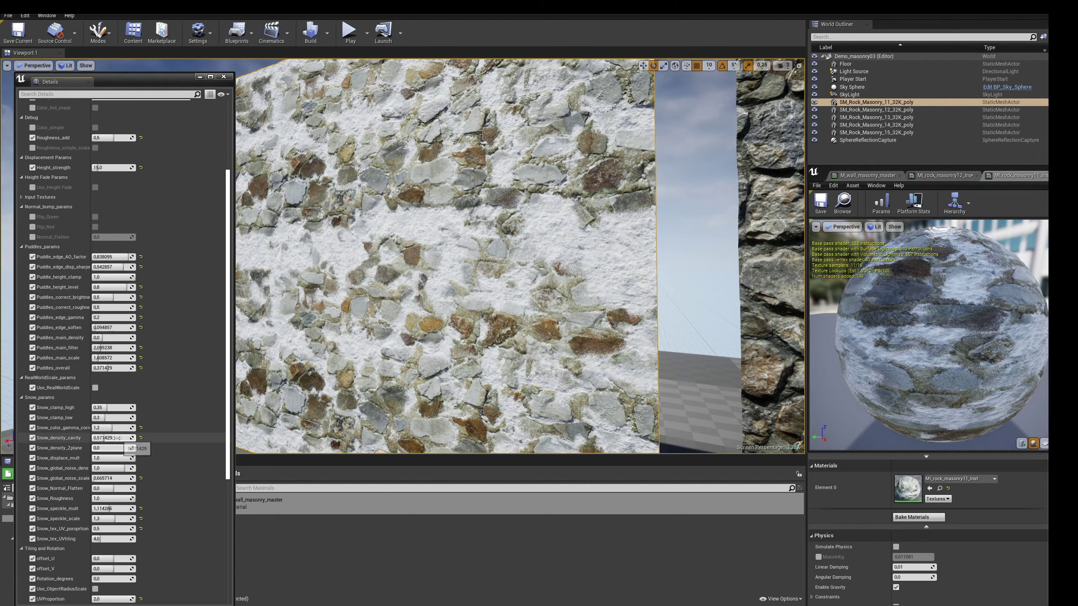
left_click(141, 438)
Lay the masonry 11 wall flat, then raise puddle density to about 0.97 and puddle edge AO factor to 1.0
left_click_drag(471, 318, 467, 346)
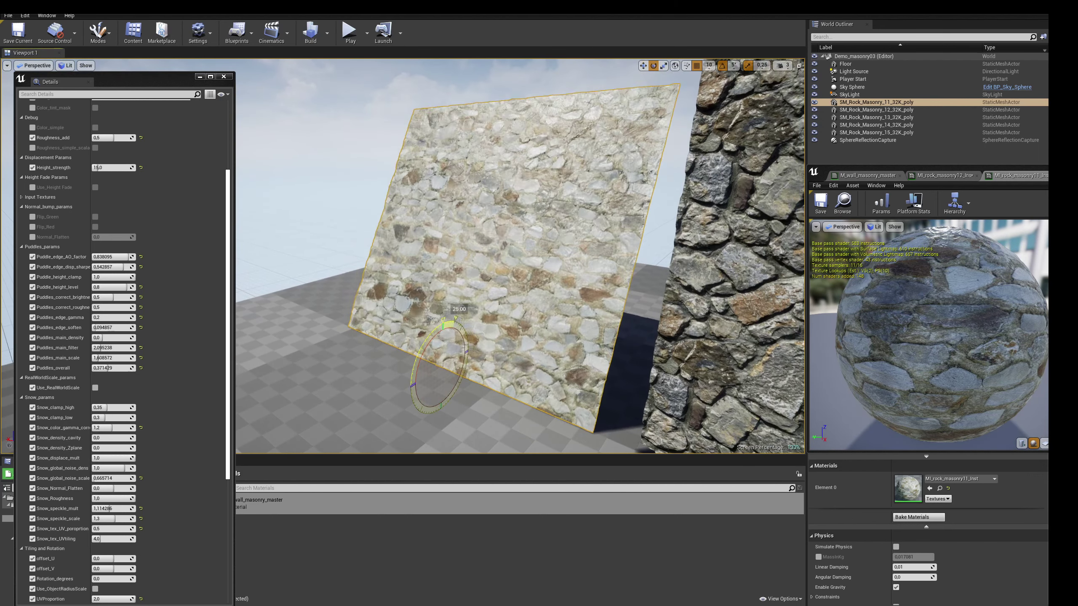
mouse_move(471, 370)
right_mouse_down()
mouse_move(500, 365)
mouse_move(475, 365)
right_mouse_up()
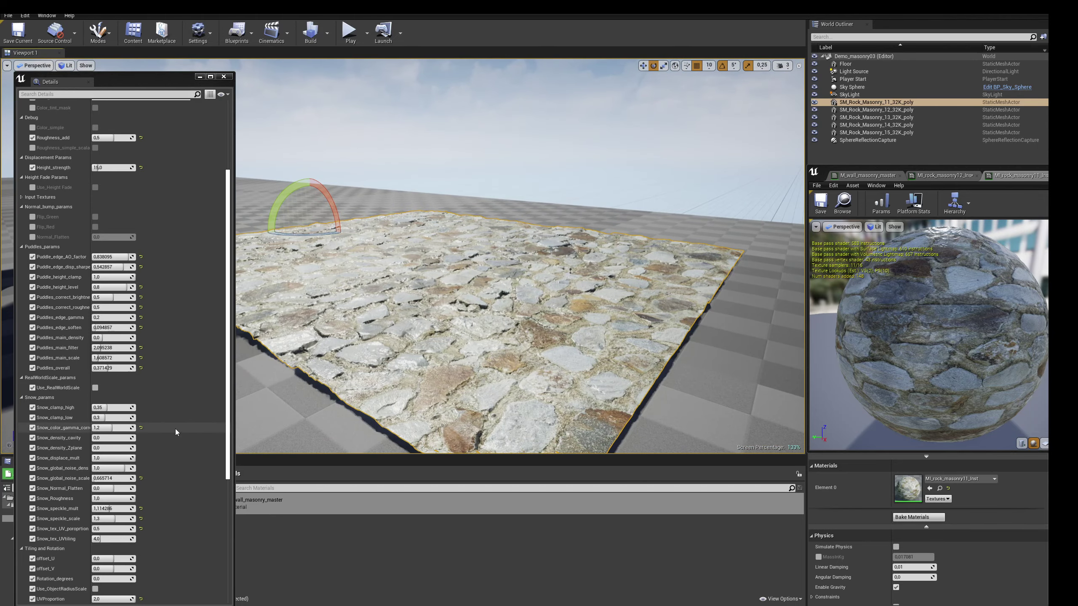
left_click_drag(110, 338, 127, 338)
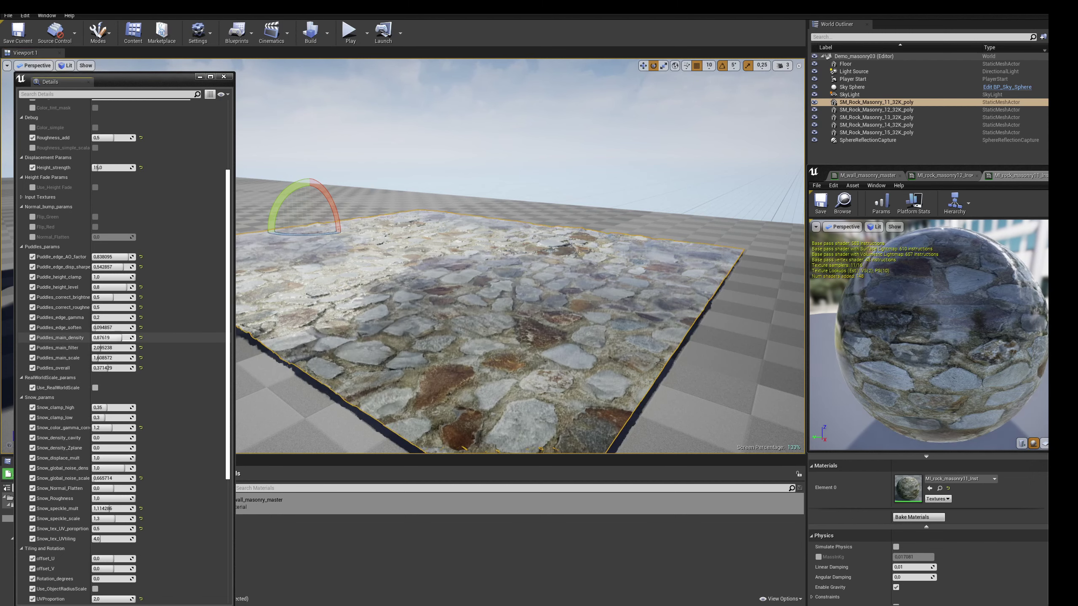
right_click_drag(445, 317, 445, 298)
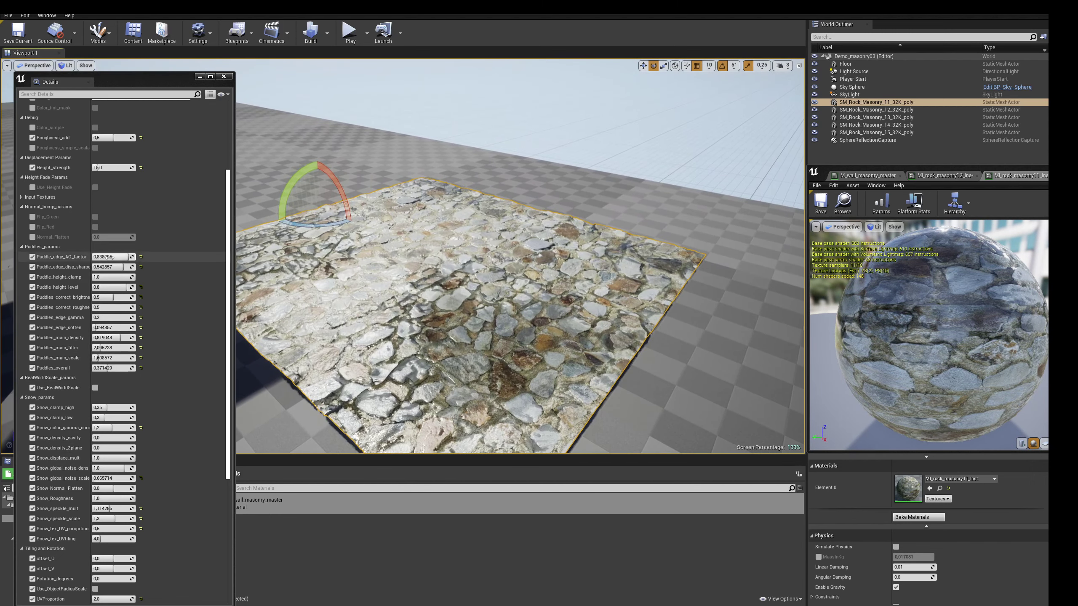
left_click_drag(111, 257, 126, 257)
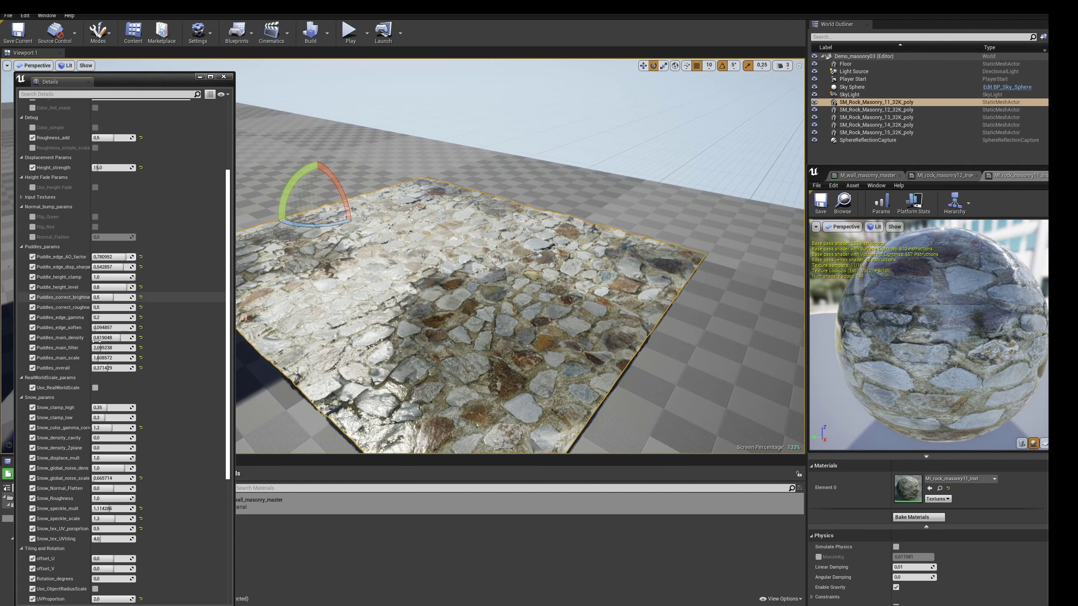
left_click_drag(113, 338, 121, 338)
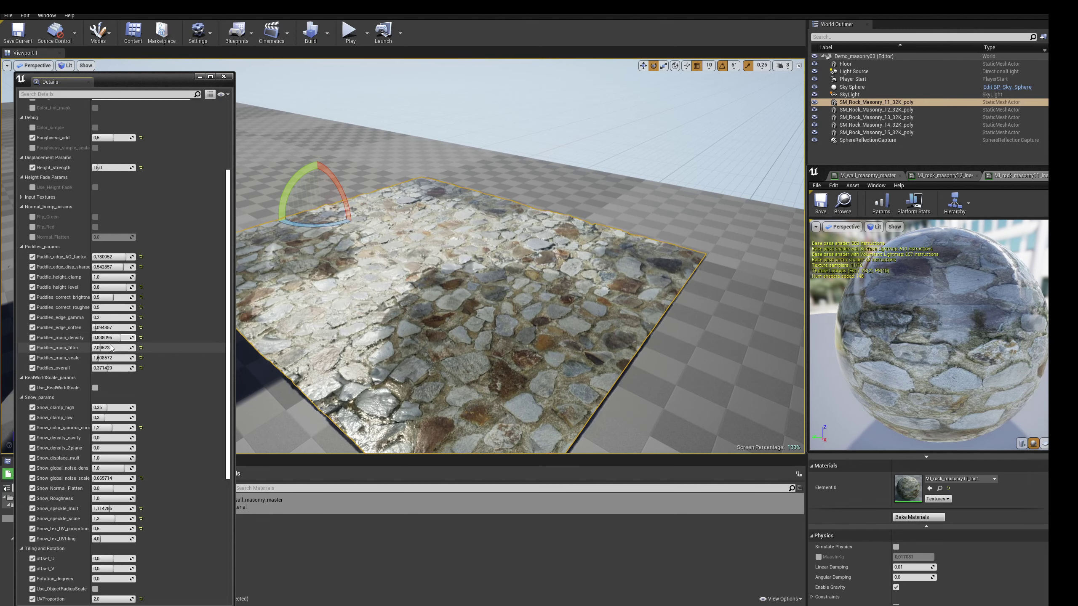
Set Base_color_darken_mult to 0,4 to darken the slab
left_click_drag(227, 315, 235, 241)
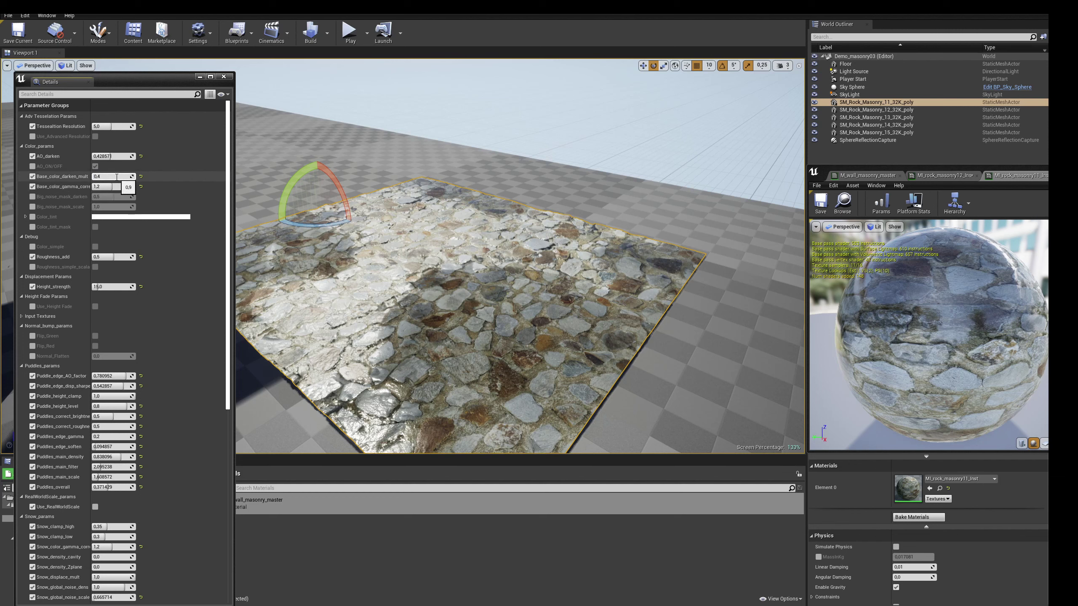
left_click(117, 177)
left_click_drag(233, 216, 213, 312)
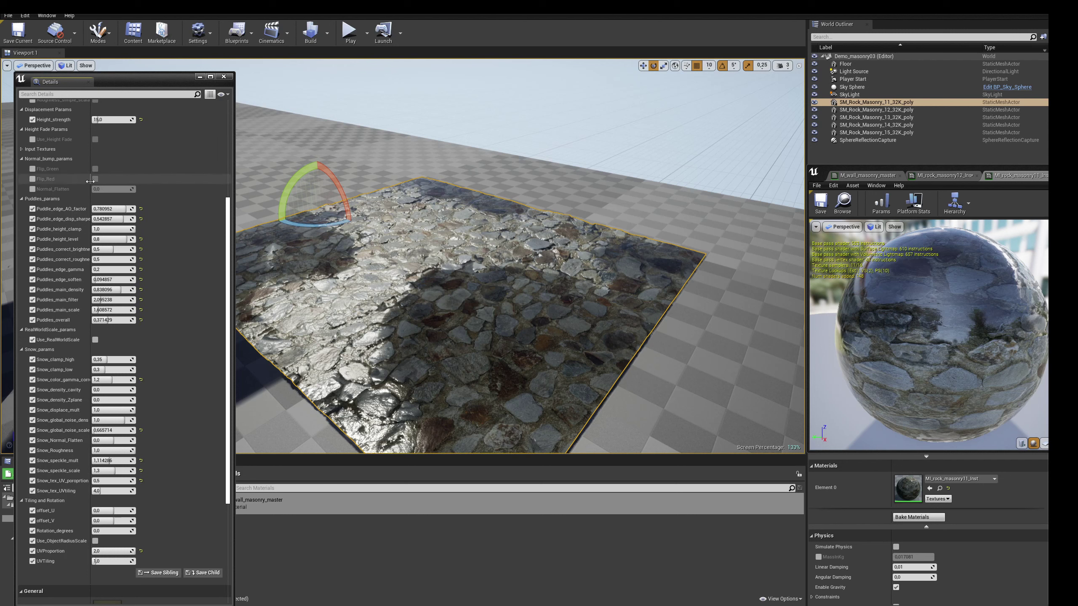
Set Puddles_correct_brightness to 0,8 and raise Puddles_main_filter slightly
left_click_drag(90, 182, 111, 182)
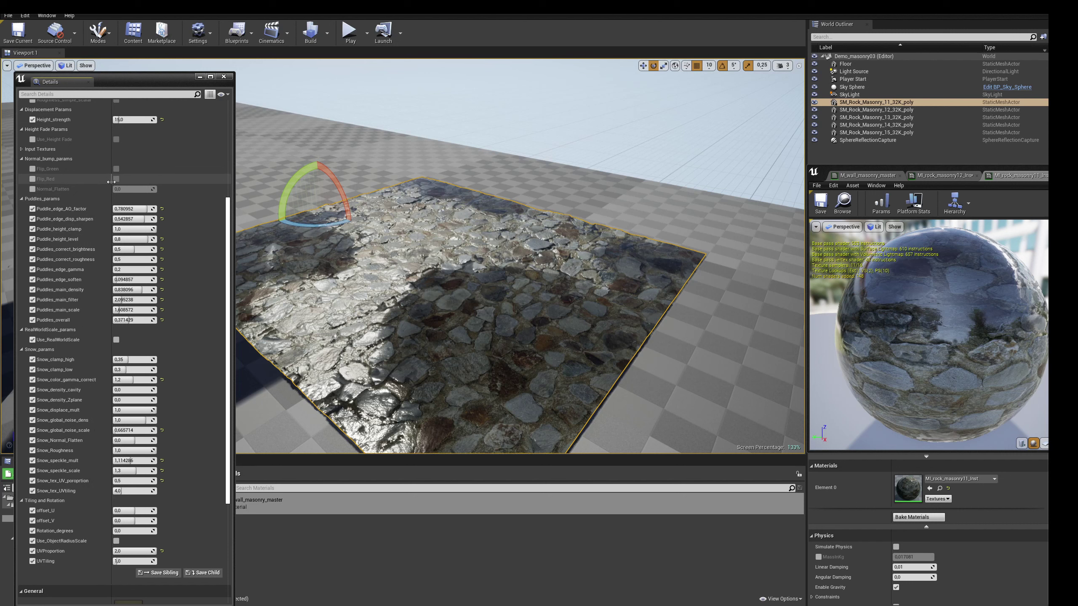
left_click(141, 249)
type("0,8")
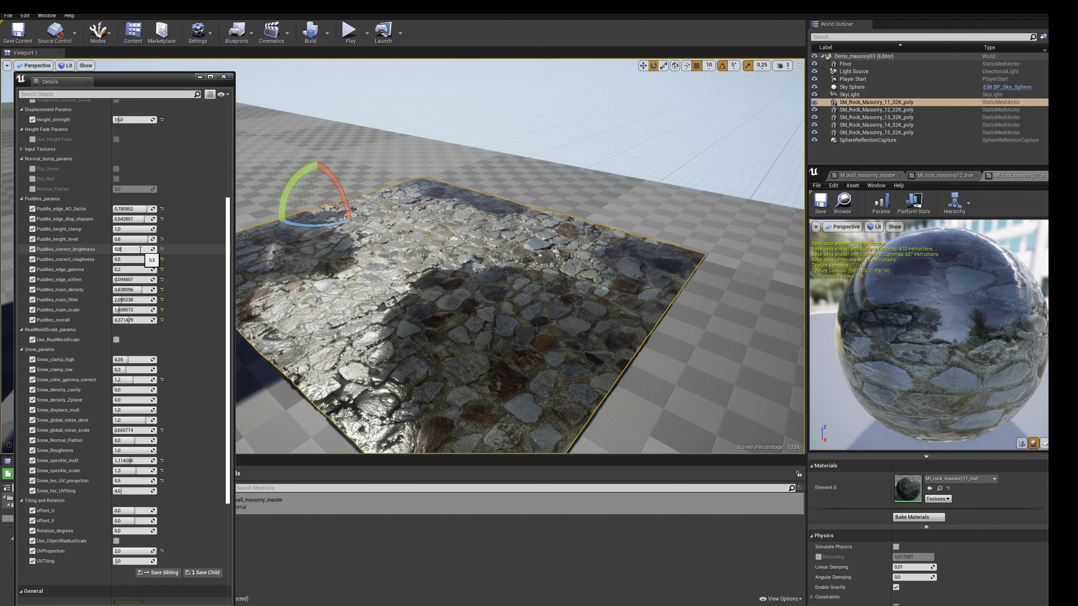
key("Return")
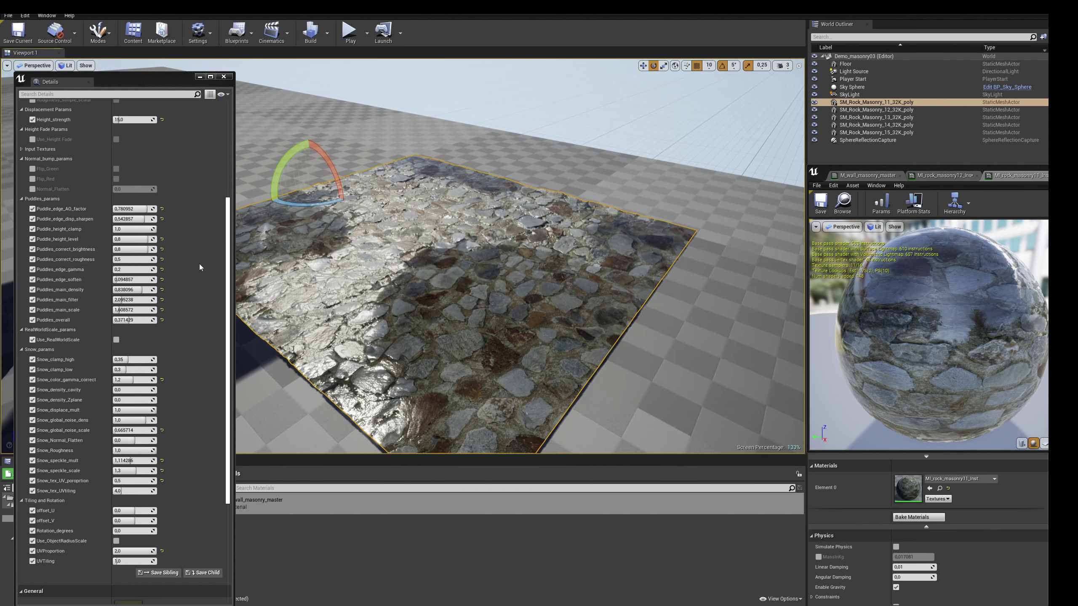
right_click_drag(425, 275, 442, 297)
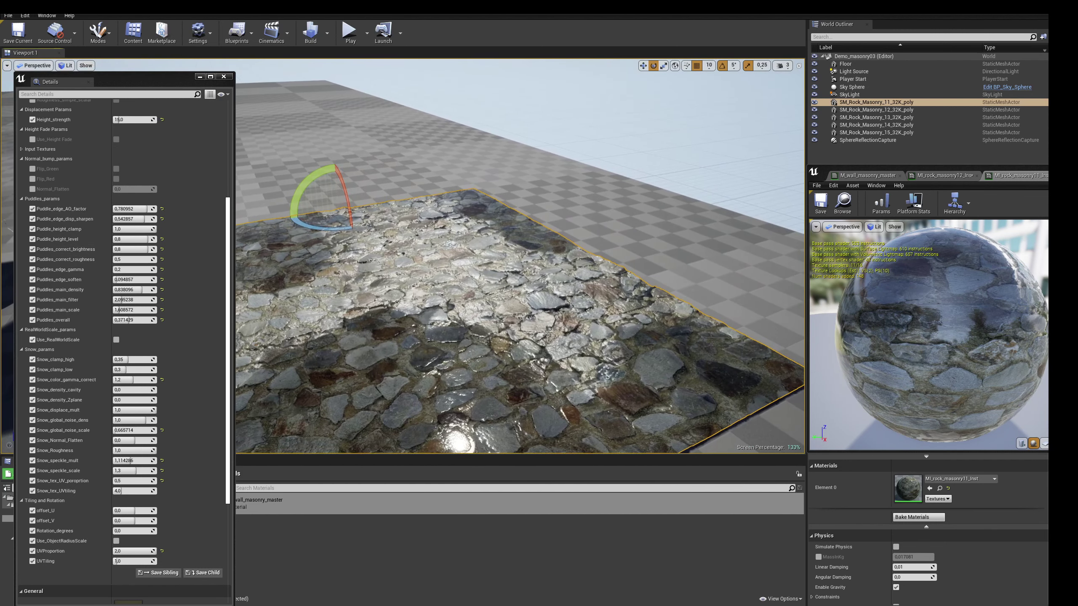
mouse_move(122, 301)
left_mouse_down()
mouse_move(140, 301)
mouse_move(113, 299)
left_mouse_up()
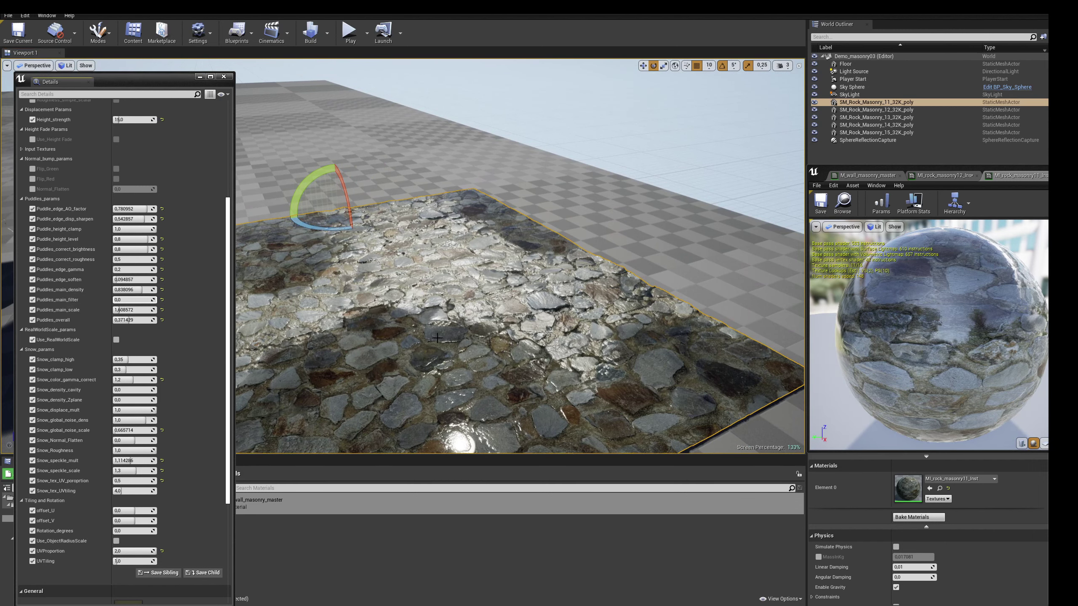
Reset Puddles_main_density to 0 and set Base_color_darken_mult to 0,9
scroll(437, 338, "down", 5)
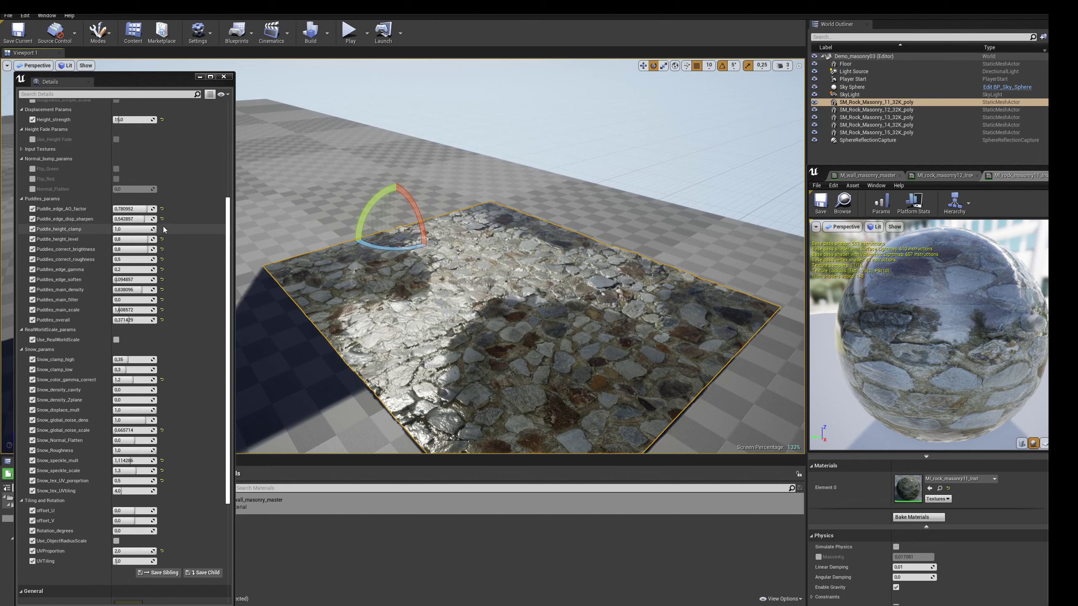
left_click(162, 290)
mouse_move(231, 278)
left_mouse_down()
mouse_move(231, 190)
mouse_move(176, 162)
left_mouse_up()
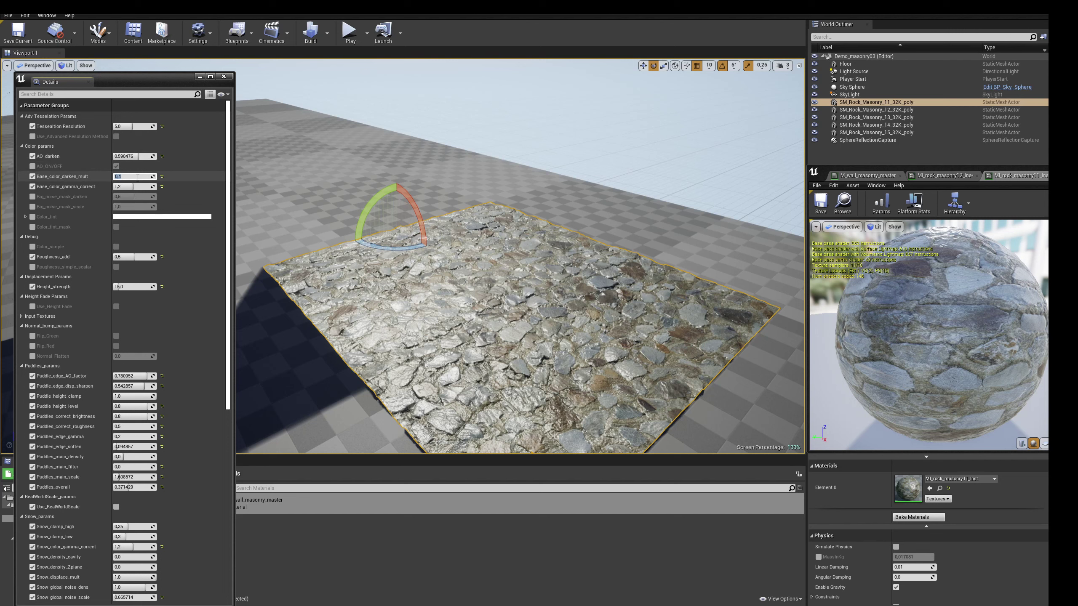
type("0,9")
key("Return")
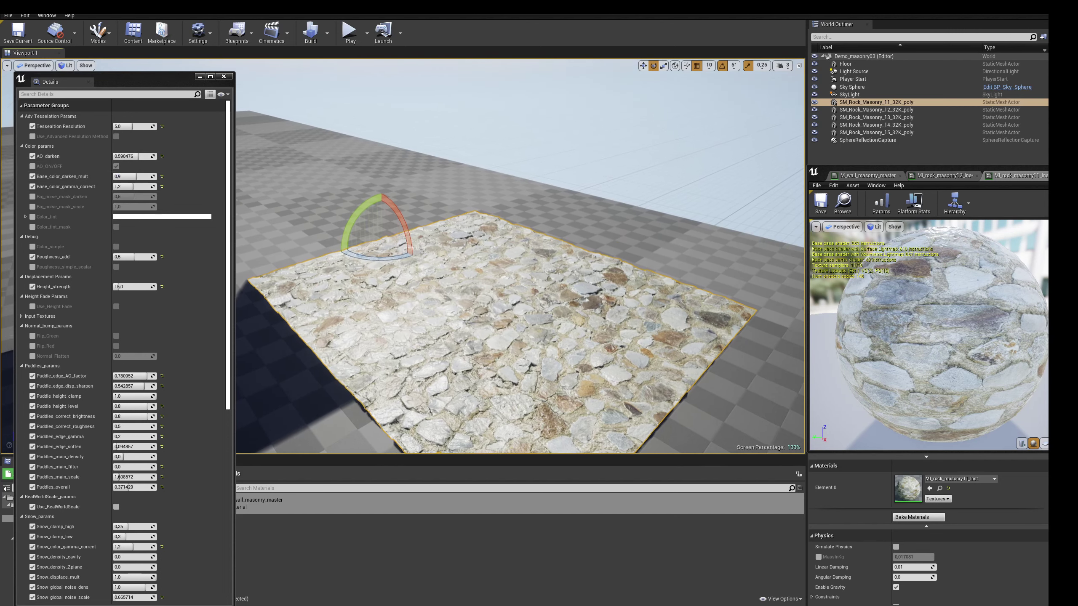
mouse_move(467, 179)
left_mouse_down()
mouse_move(496, 251)
mouse_move(450, 272)
left_mouse_up()
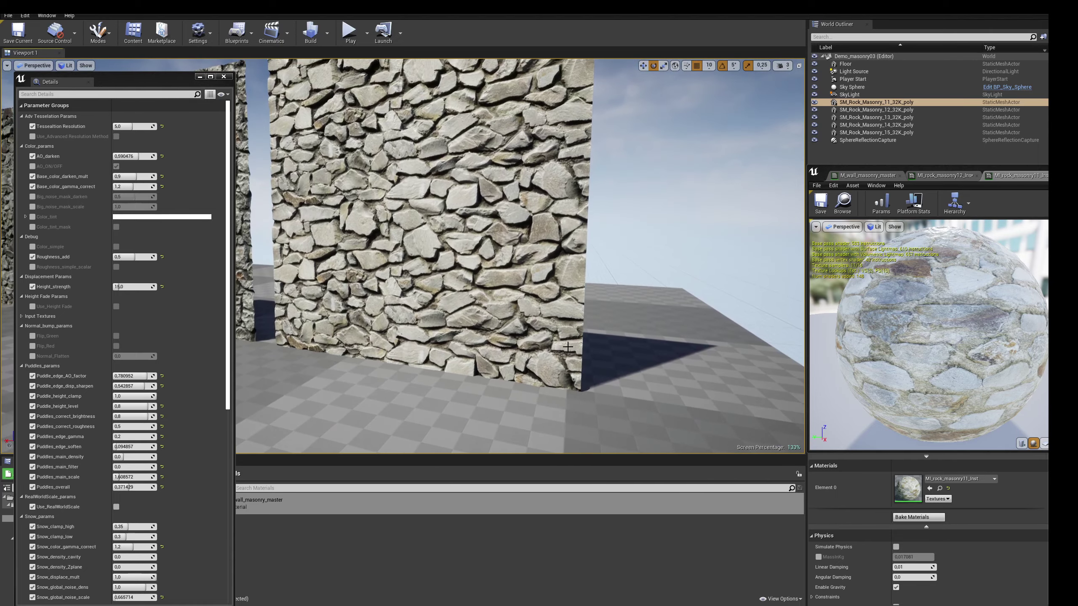
Tip SM_Rock_Masonry_15 flat, open MI_rock_masonry15_Inst, and collapse Input Textures
left_click(438, 358)
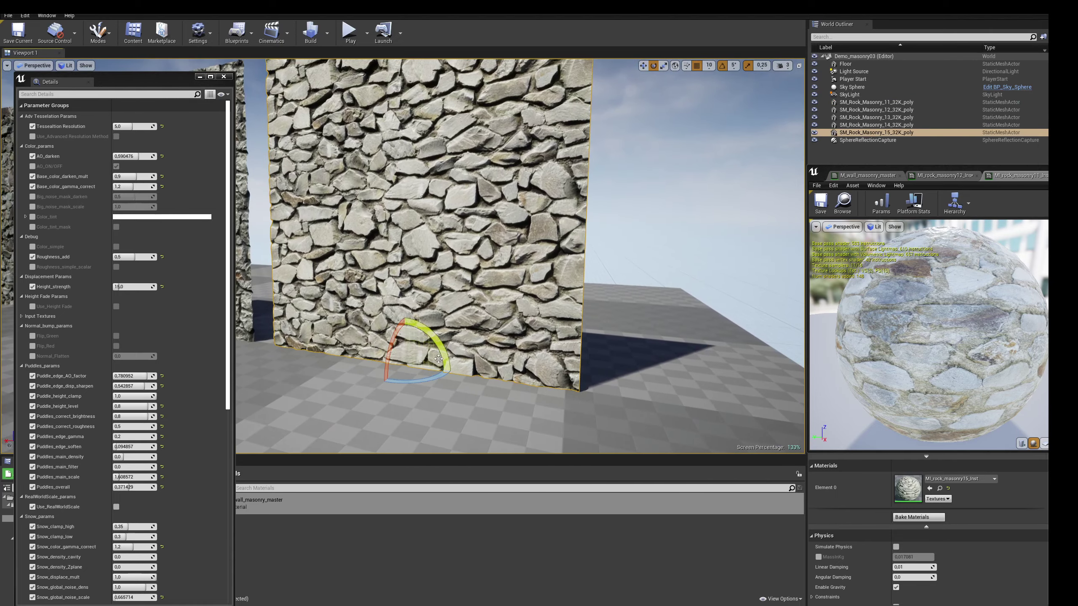
left_click_drag(390, 353, 414, 338)
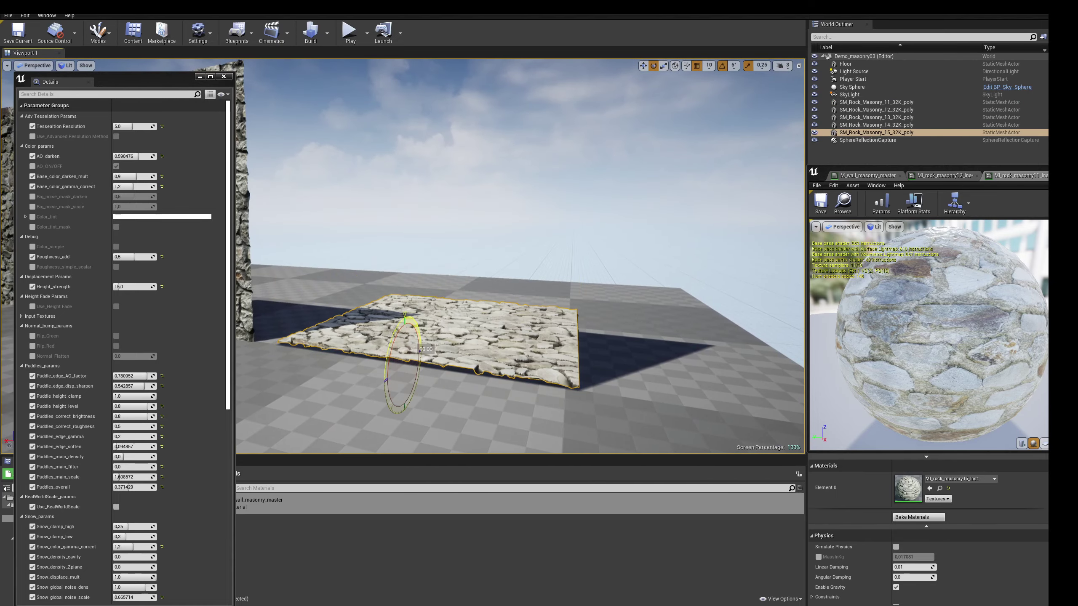
right_click_drag(496, 343, 496, 344)
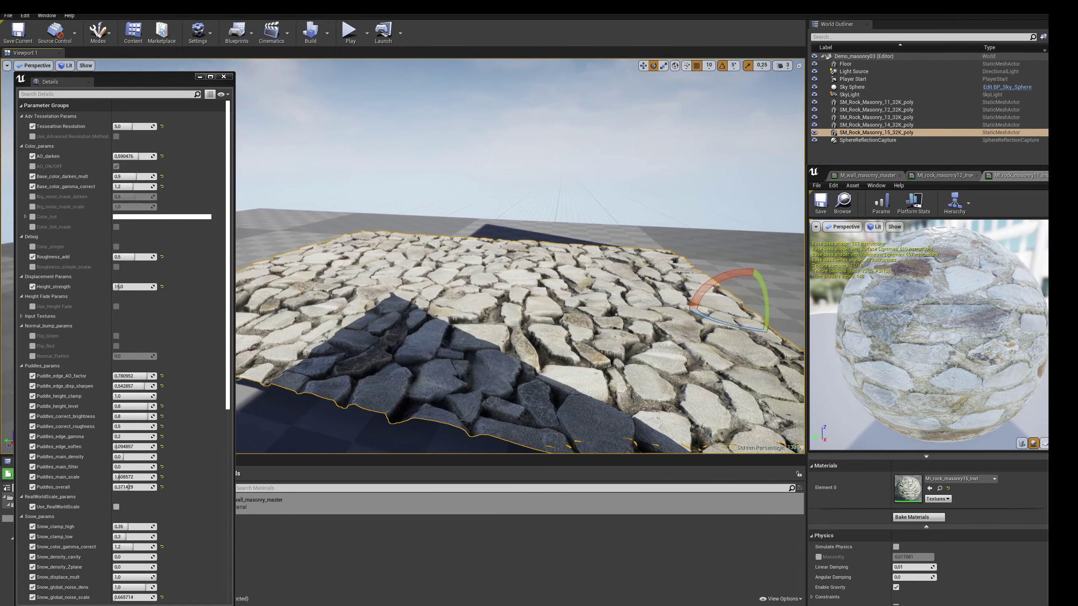
double_click(908, 487)
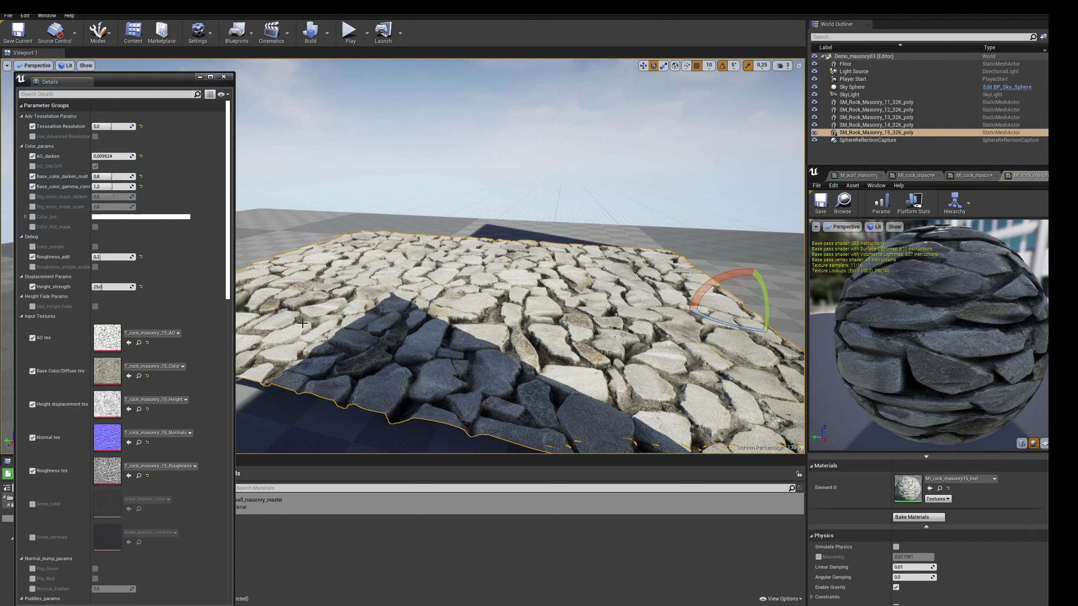
left_click(21, 316)
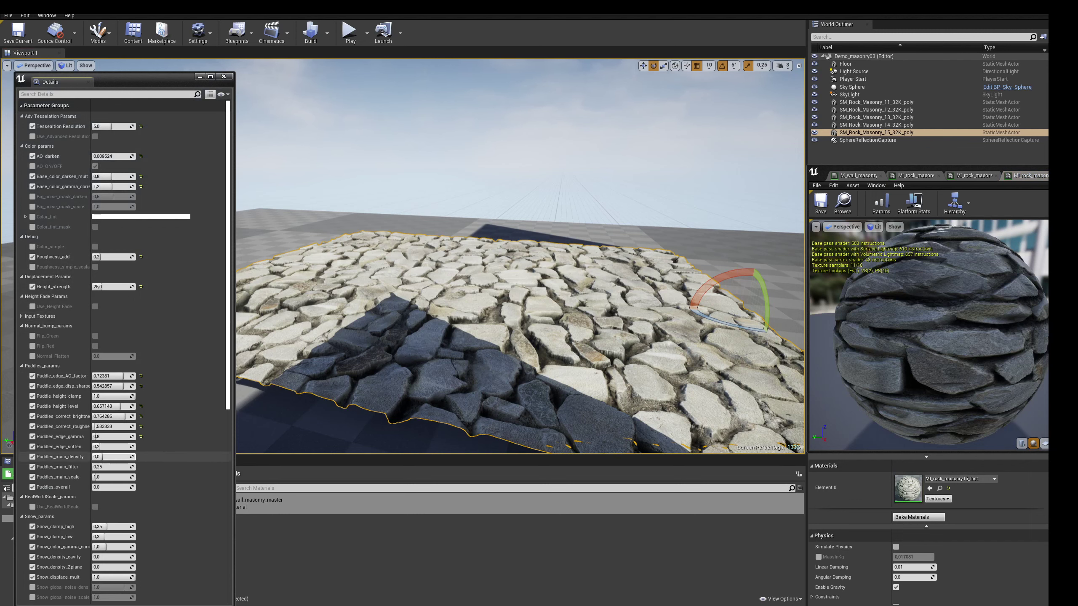
Wet the masonry 15 slab with puddle density and set Base_color_darken_mult to 0,4
left_click_drag(102, 457, 105, 456)
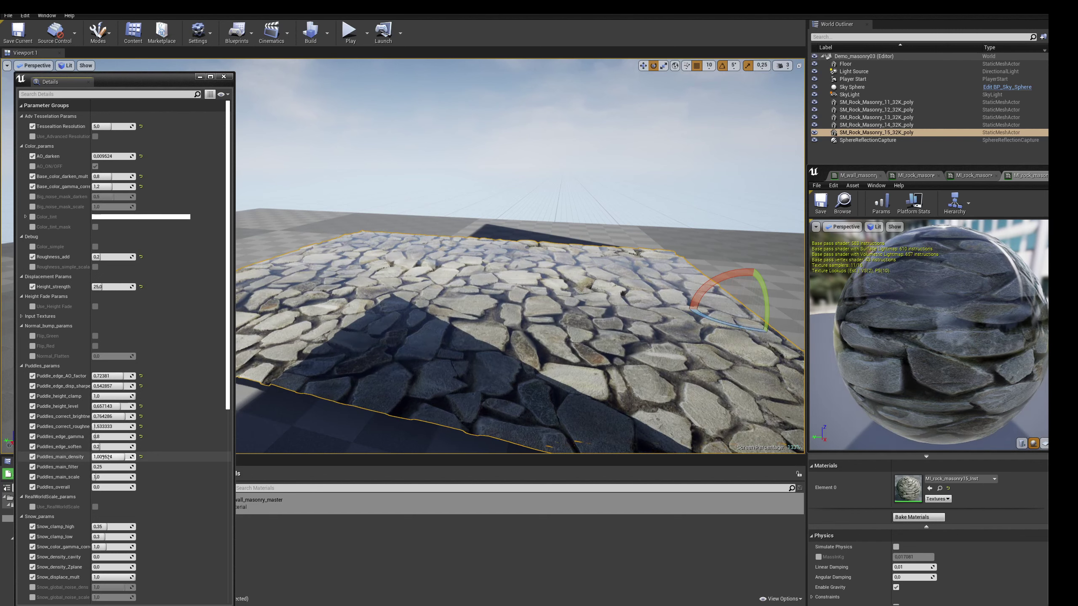
right_click_drag(238, 413, 238, 413)
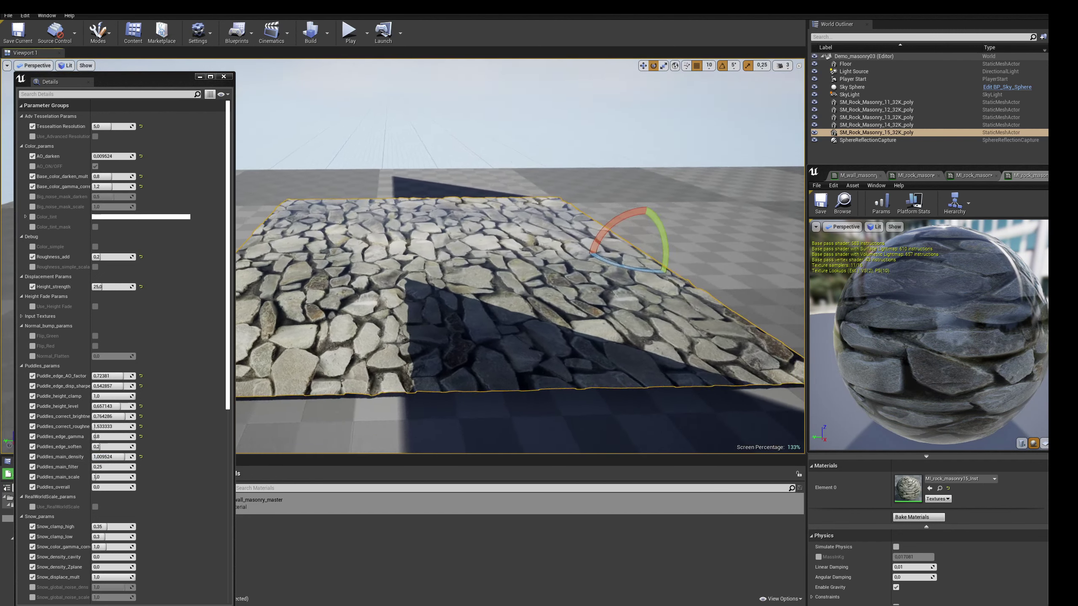
right_click_drag(240, 314, 240, 315)
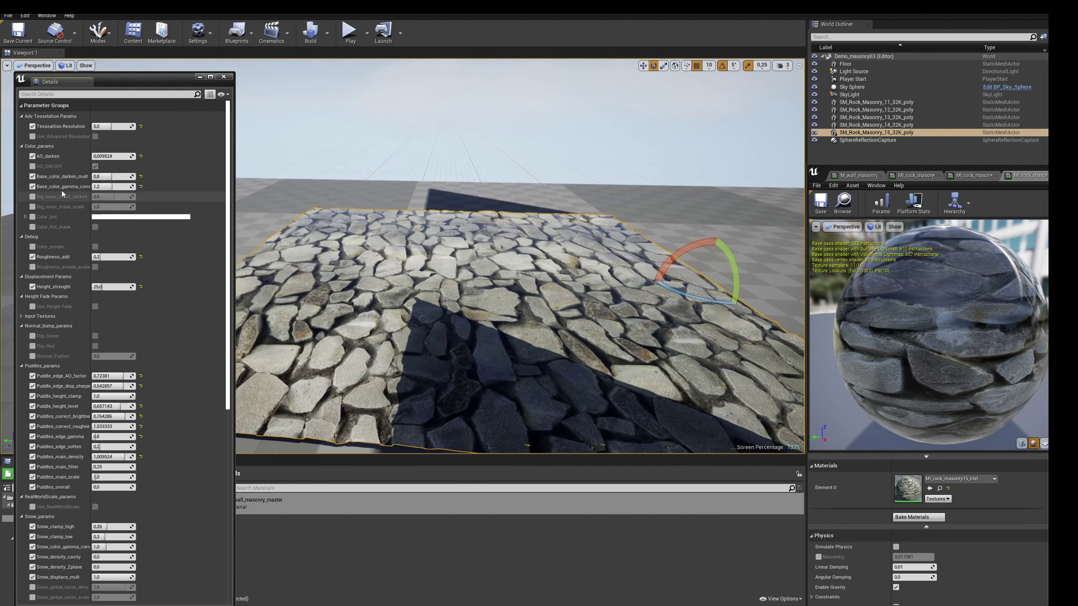
type(",4")
key("Return")
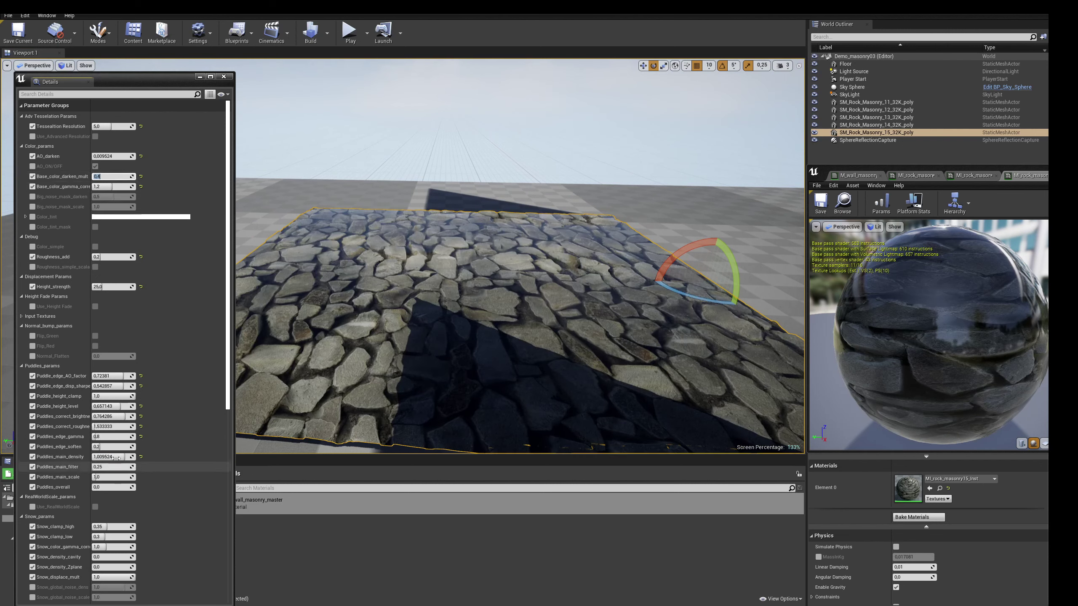
left_click_drag(116, 458, 108, 458)
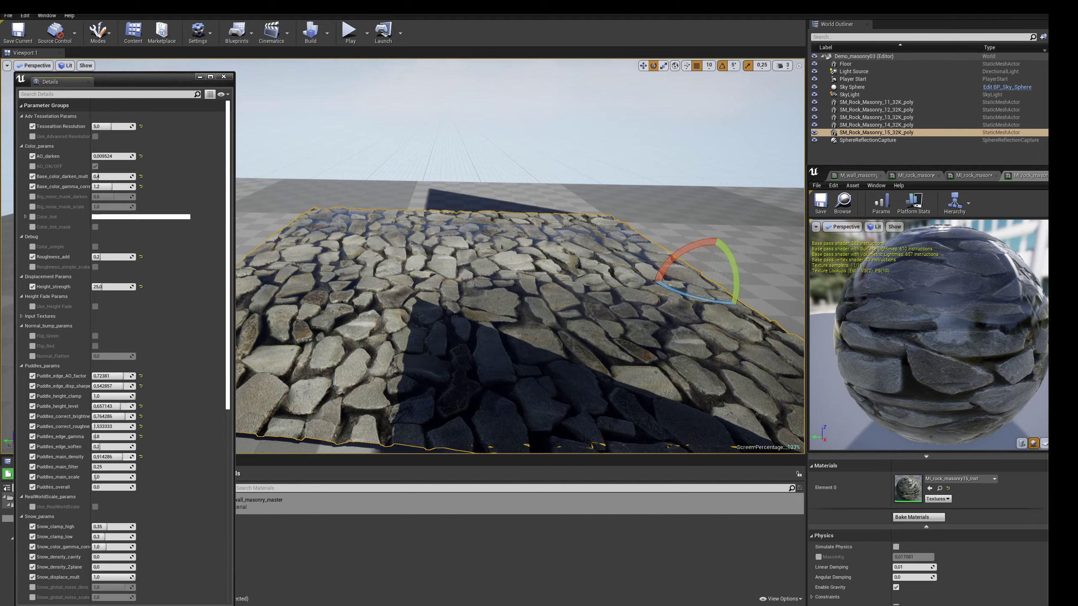
mouse_move(520, 255)
right_mouse_down()
mouse_move(467, 255)
mouse_move(488, 272)
mouse_move(500, 263)
right_mouse_up()
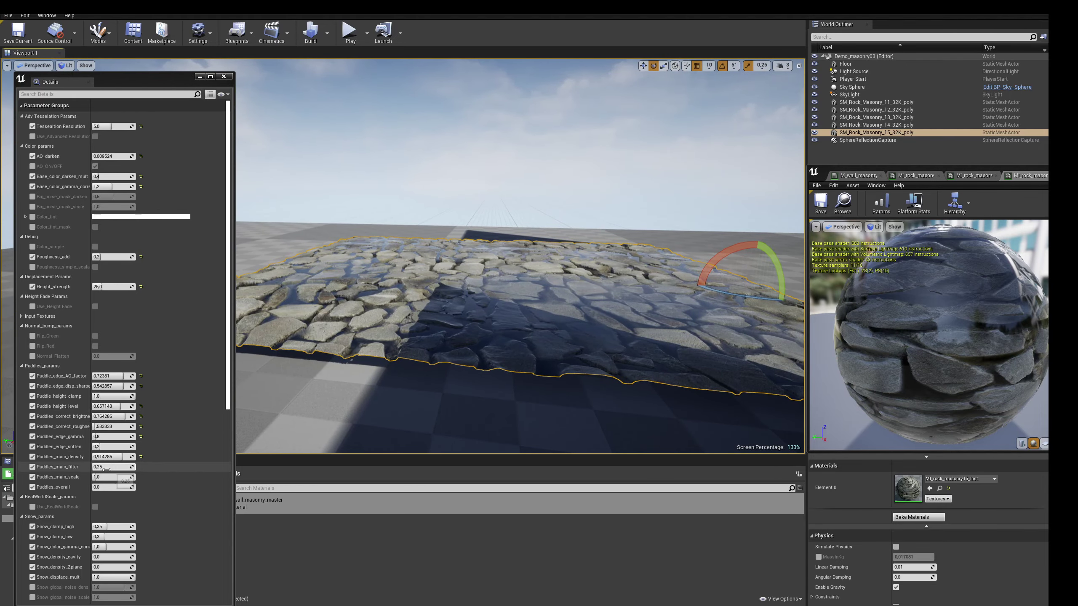
Raise Puddles_main_filter, adjust Puddle_edge_AO_factor, reset puddle density to 0, darken mult 0,8
mouse_move(102, 466)
left_mouse_down()
mouse_move(127, 466)
mouse_move(116, 467)
left_mouse_up()
left_click_drag(105, 375, 124, 375)
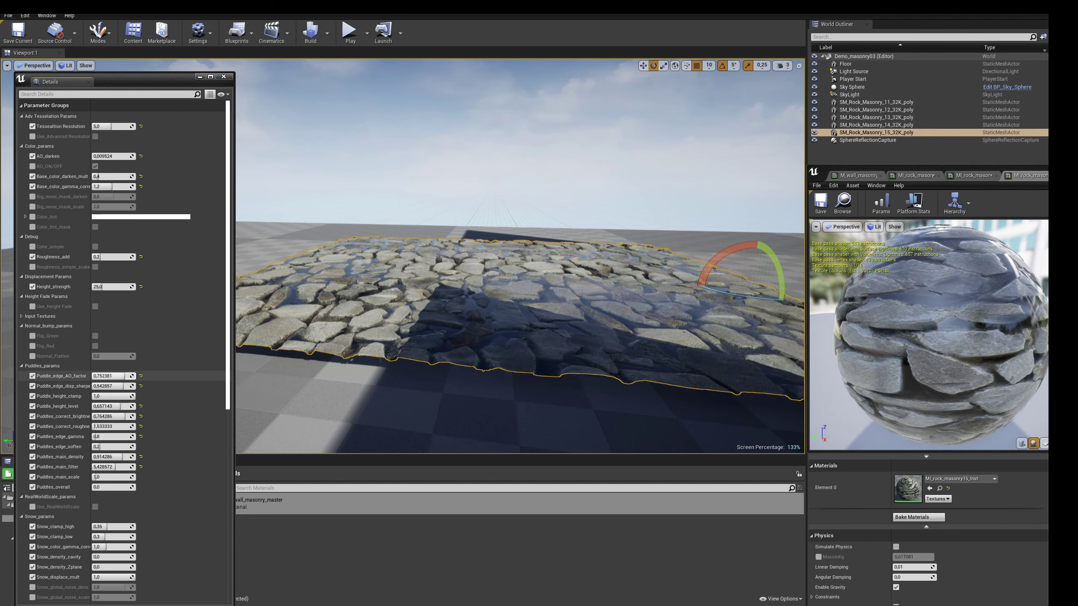
left_click_drag(438, 360, 438, 360, "alt")
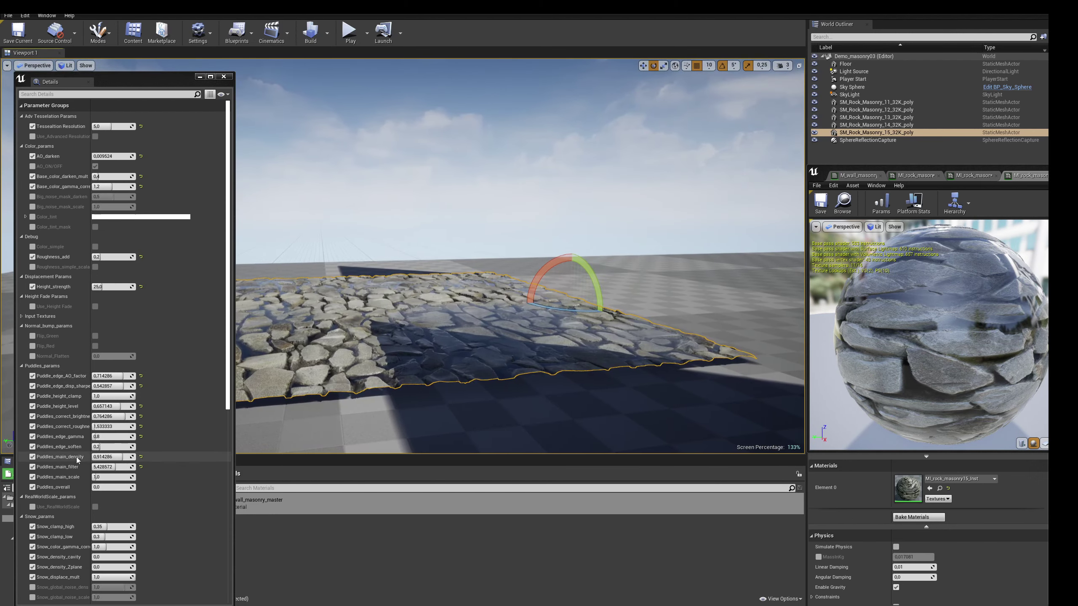
left_click(141, 457)
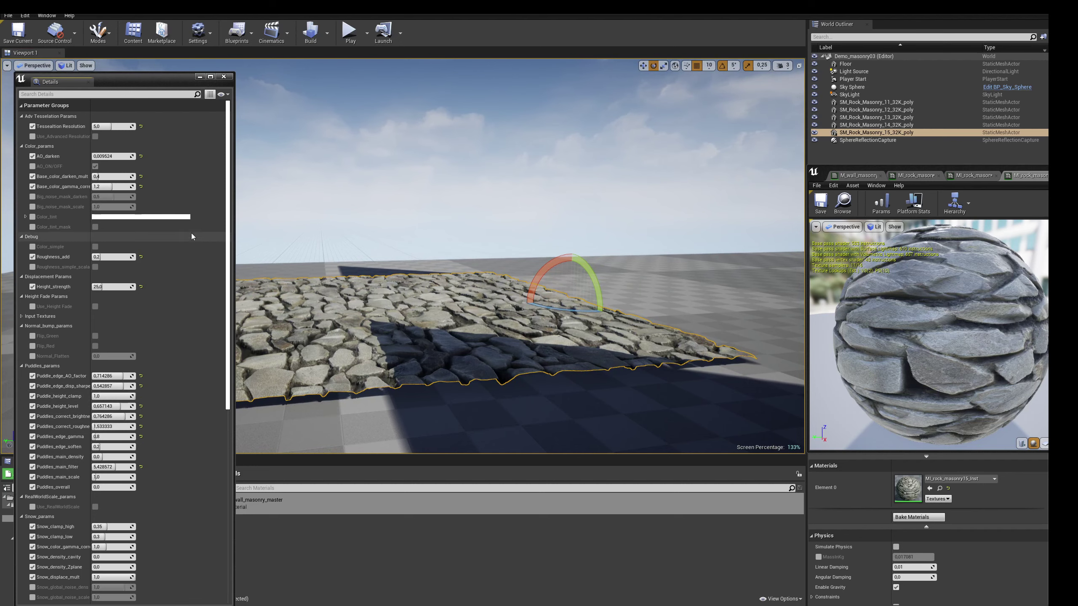
left_click_drag(120, 176, 120, 176)
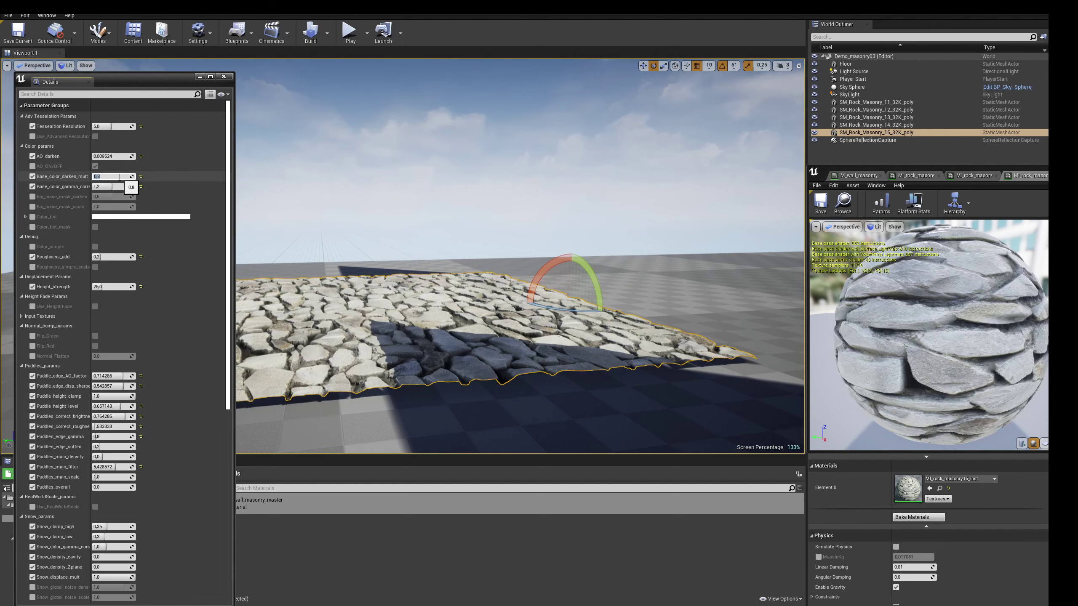
mouse_move(396, 213)
left_mouse_down()
mouse_move(557, 270)
mouse_move(574, 306)
left_mouse_up()
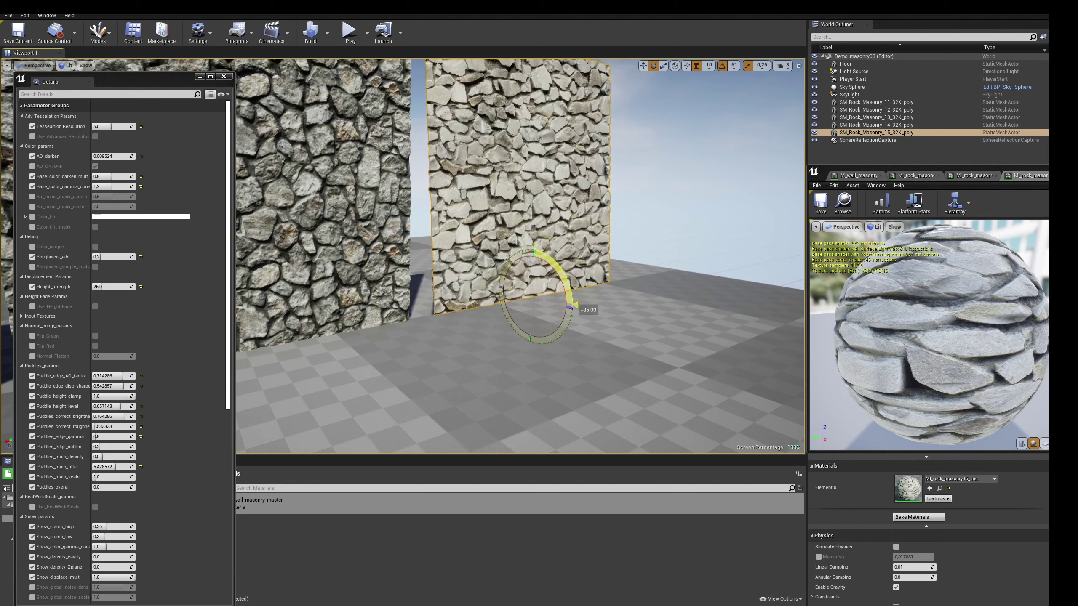
Fly the camera to view the upright masonry 15 wall in a row with the others
right_click_drag(560, 265, 561, 264)
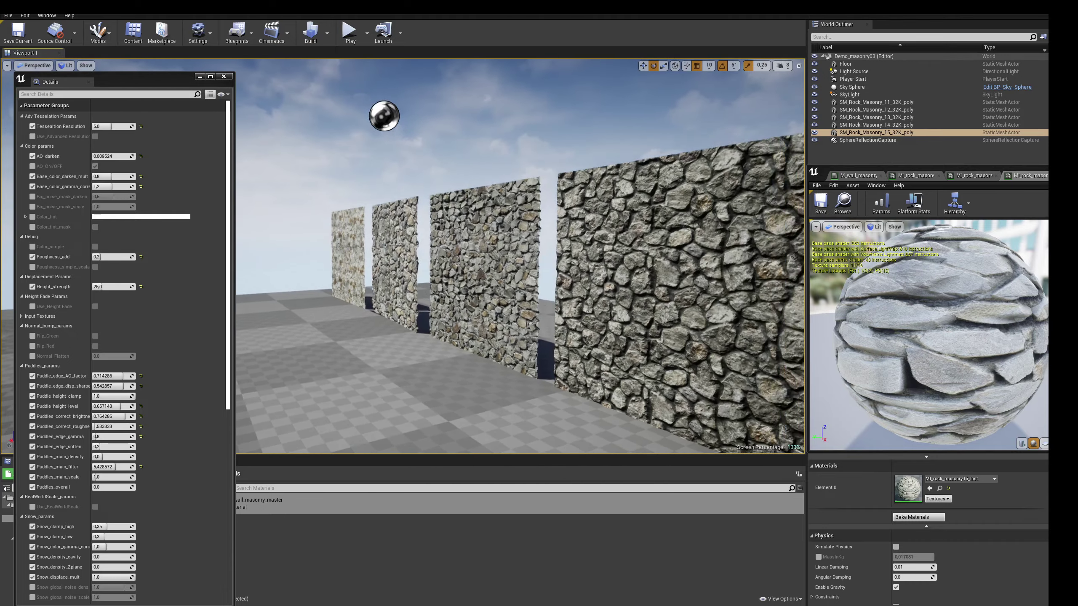